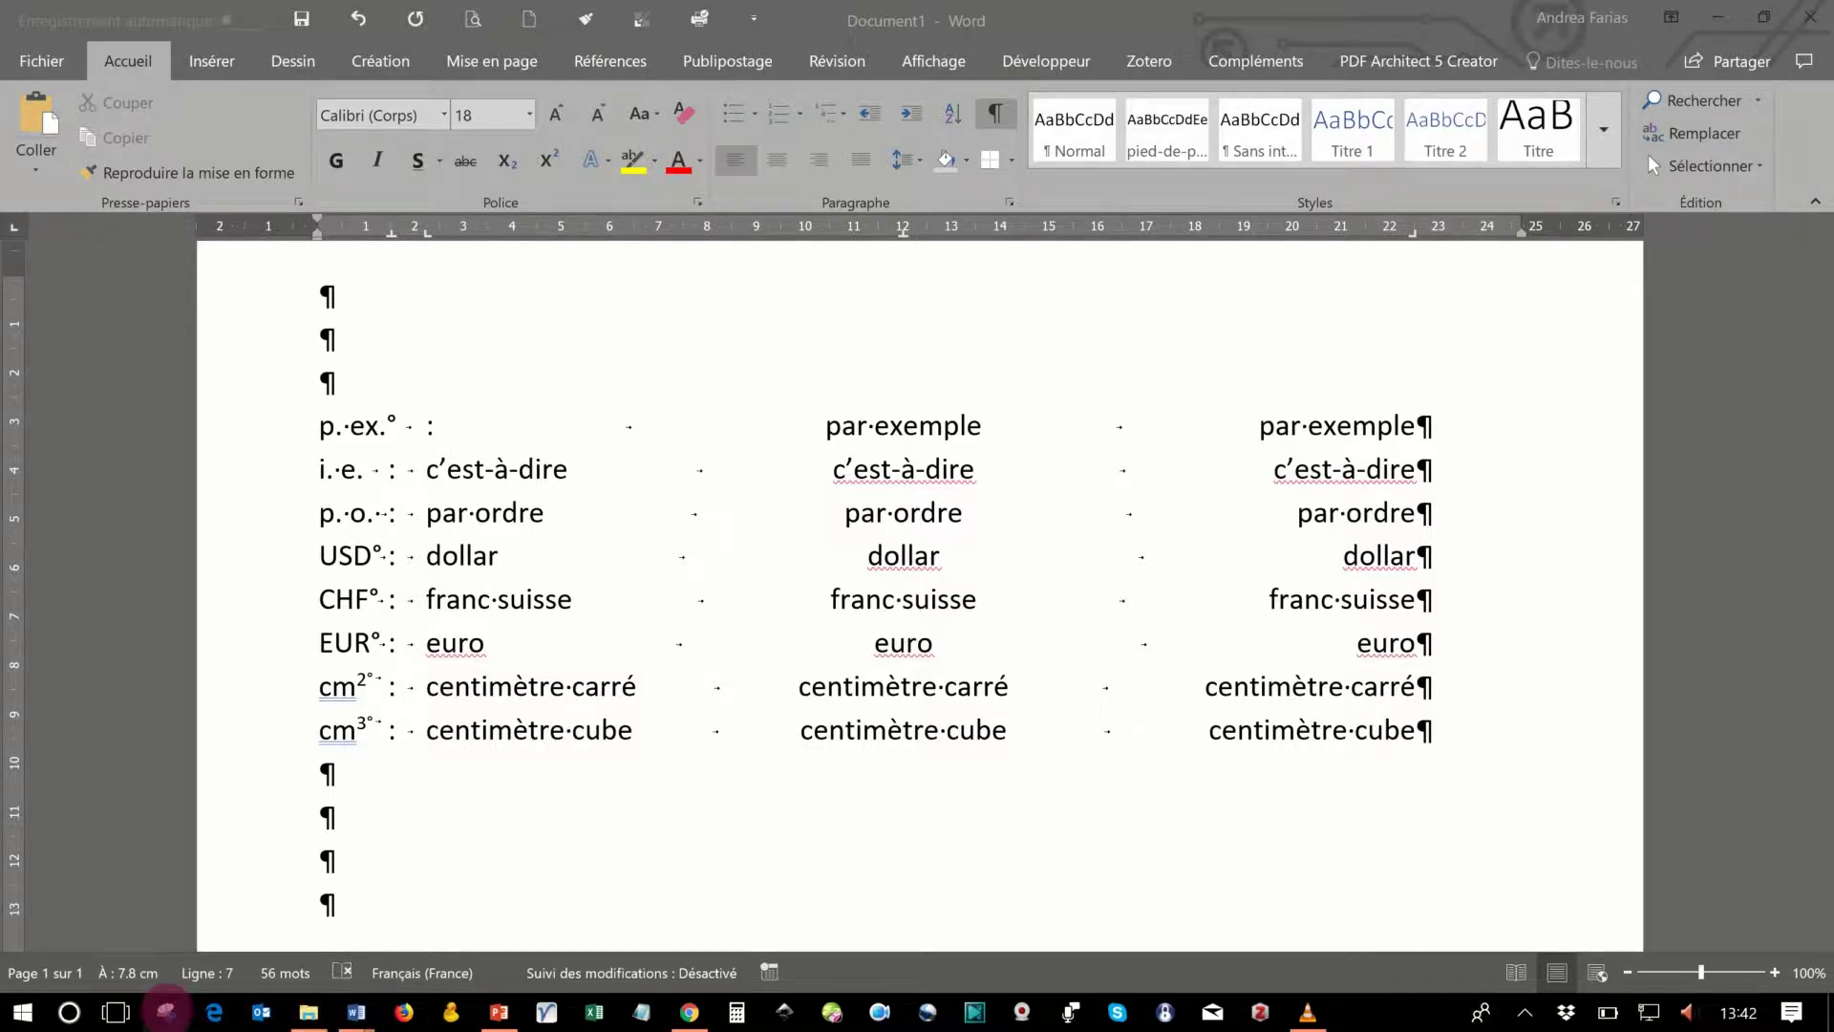
# Capture the tabbed abbreviation list with its formatting marks using Outil Capture d'écran, then minimize the capture window
pyautogui.click(169, 1015)
pyautogui.click(972, 307)
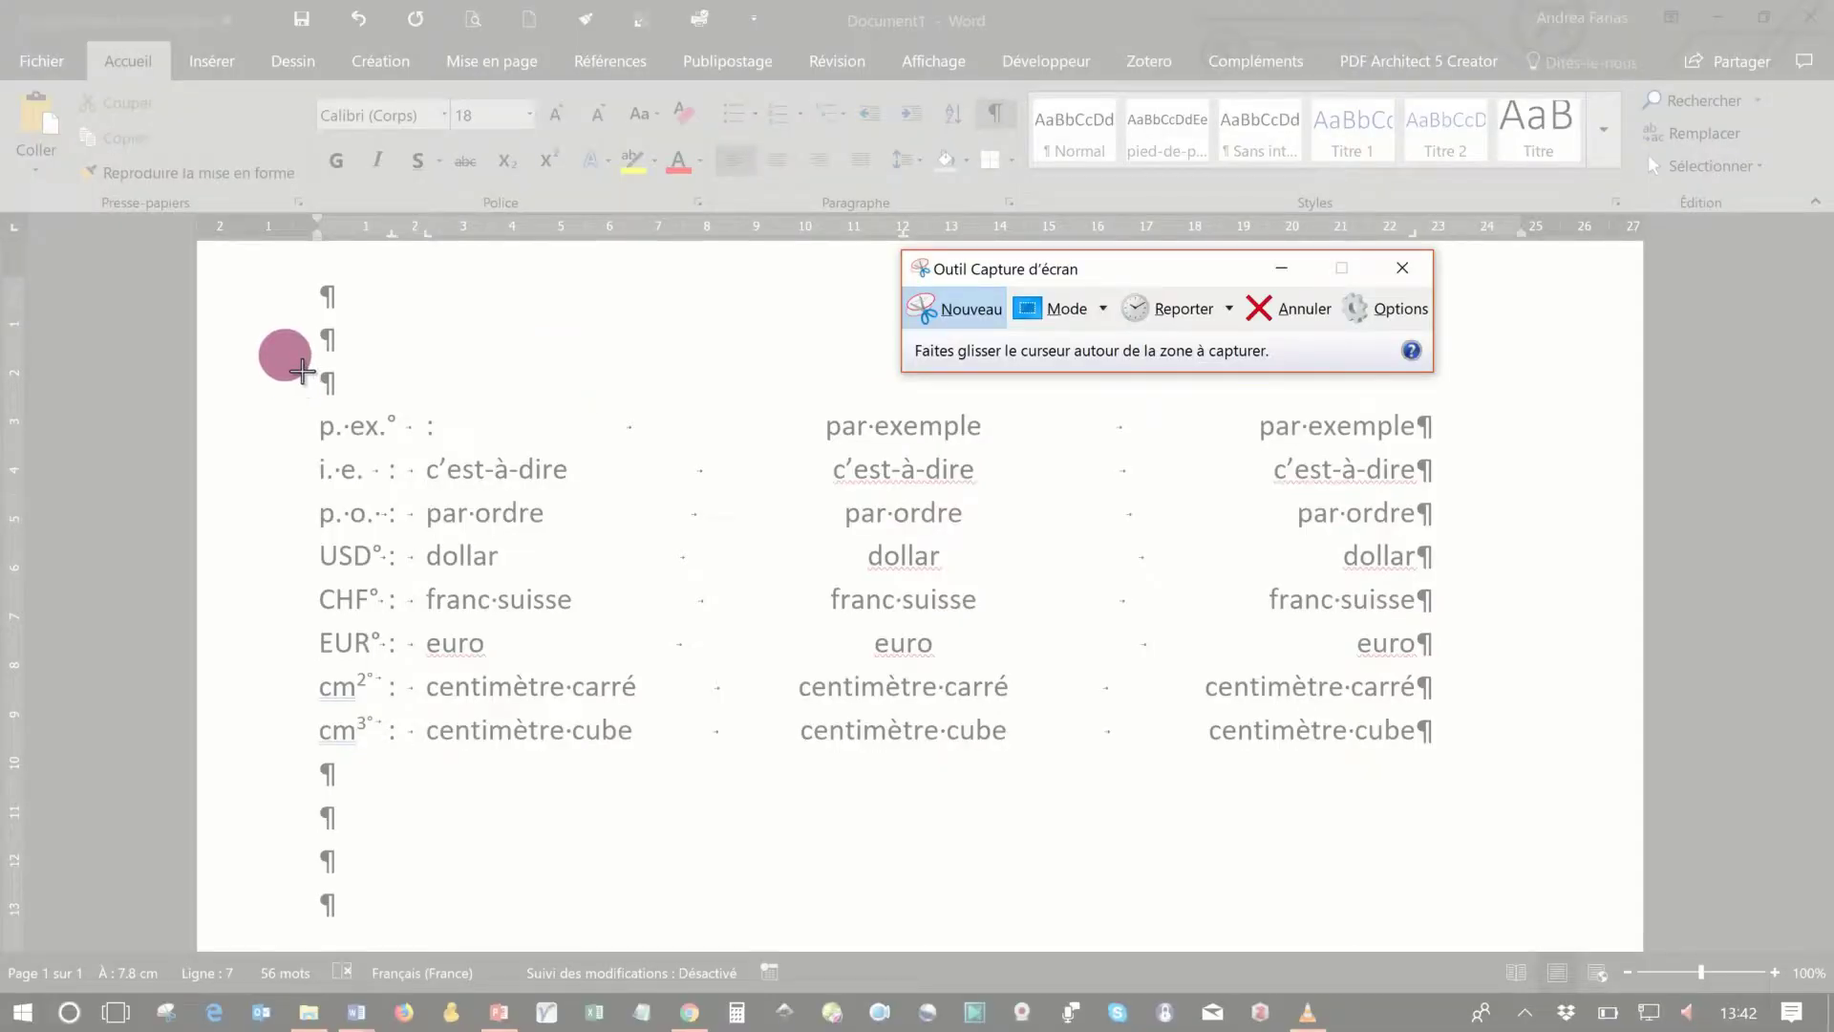
pyautogui.moveTo(308, 342); pyautogui.dragTo(1585, 864)
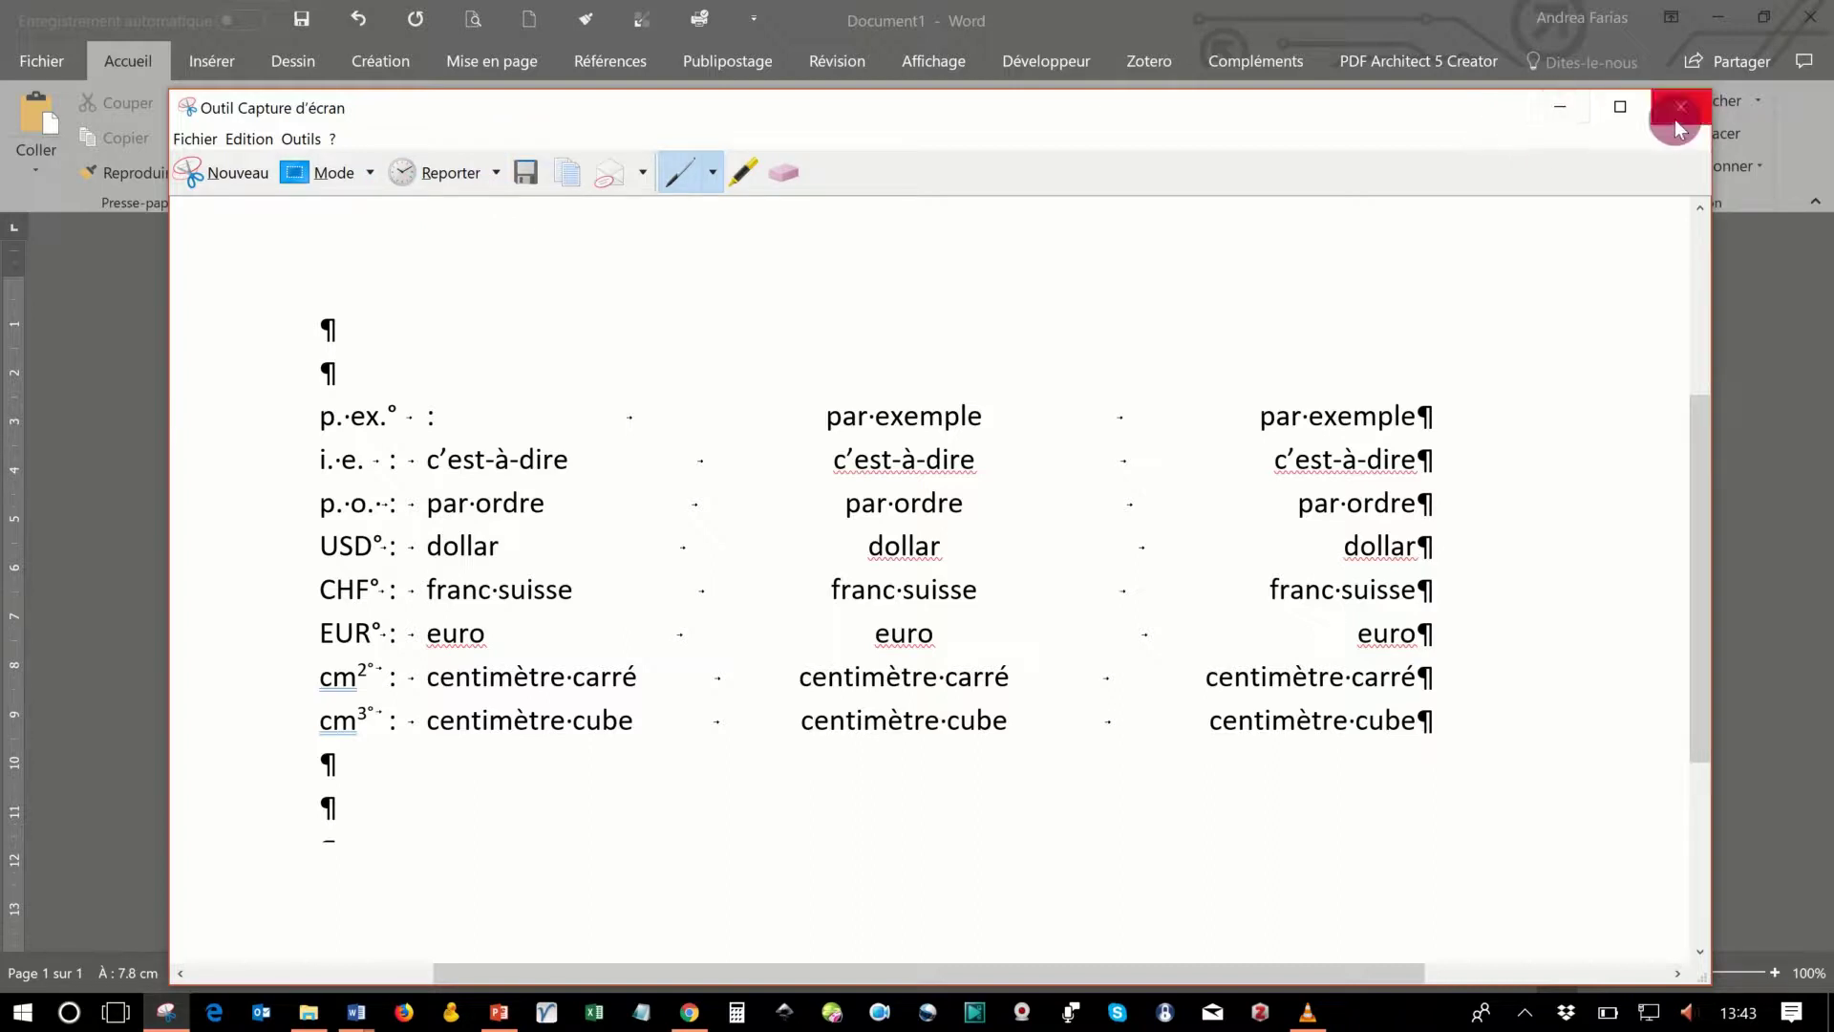
pyautogui.click(1564, 110)
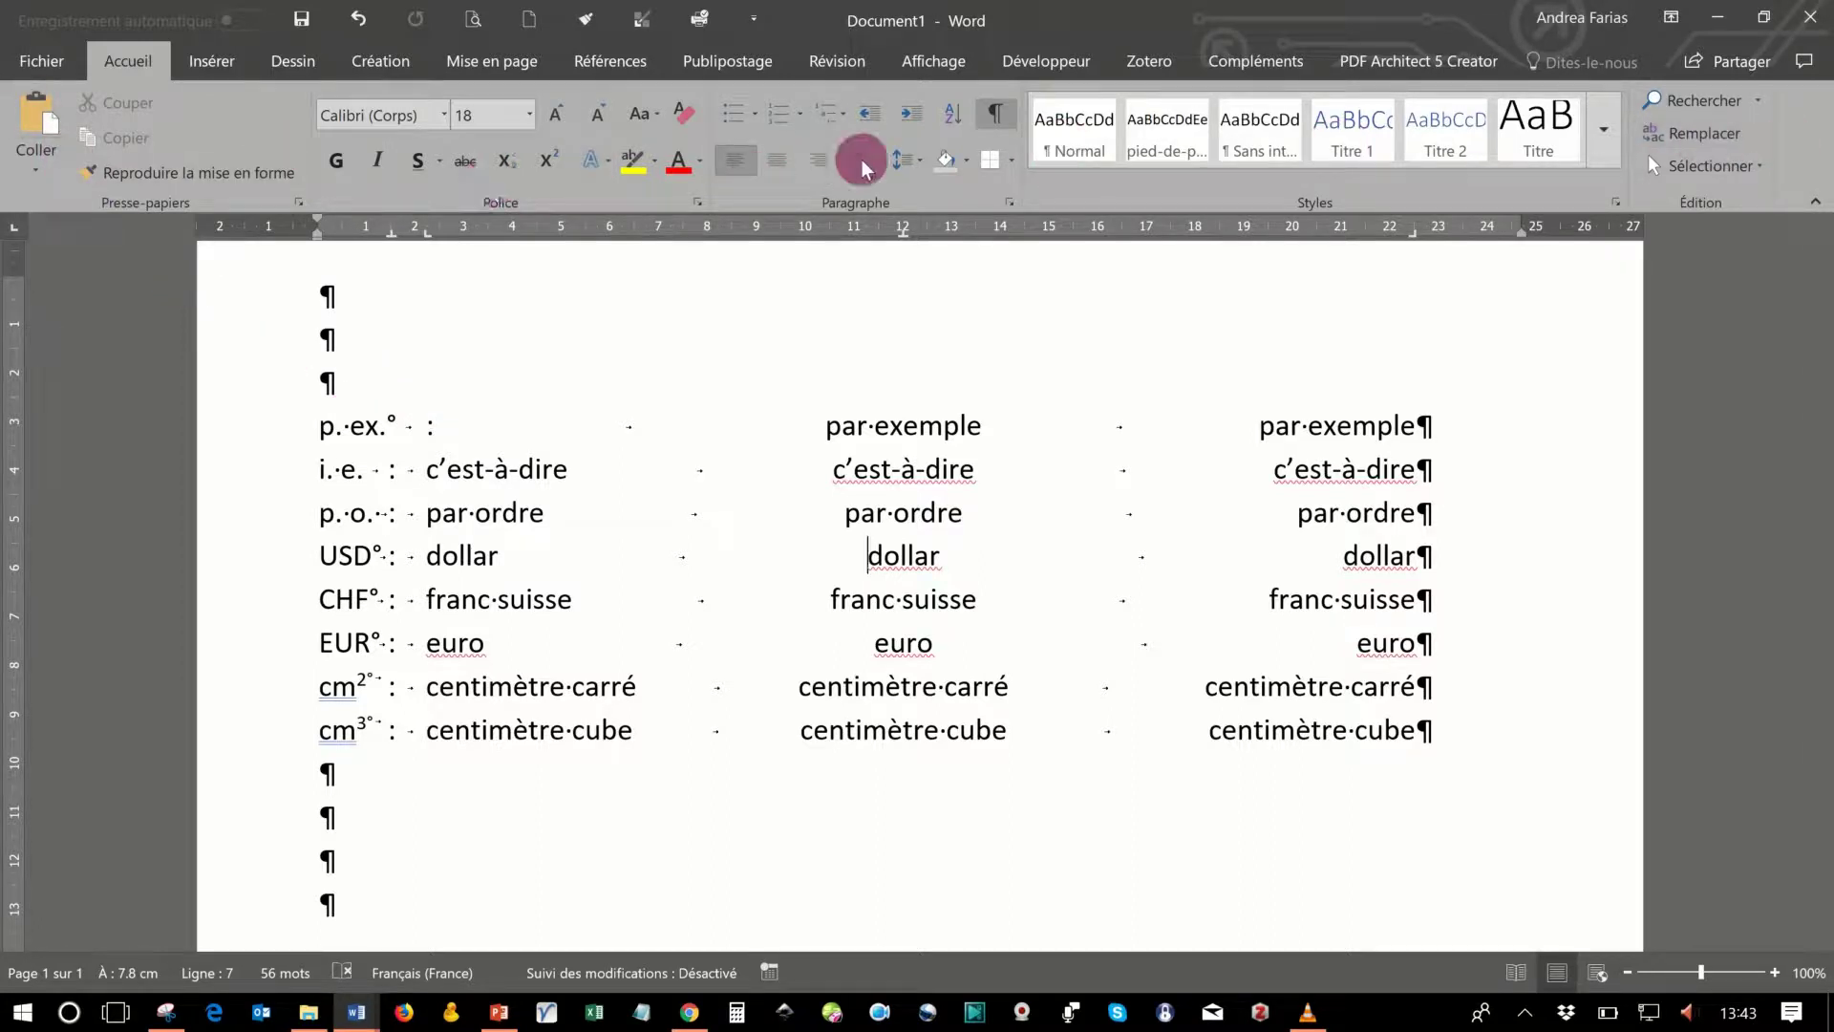
# Hide the formatting marks and ignore the spelling flags on "c'est-à-dire" and "dollar" in the list's right-aligned column
pyautogui.click(106, 61)
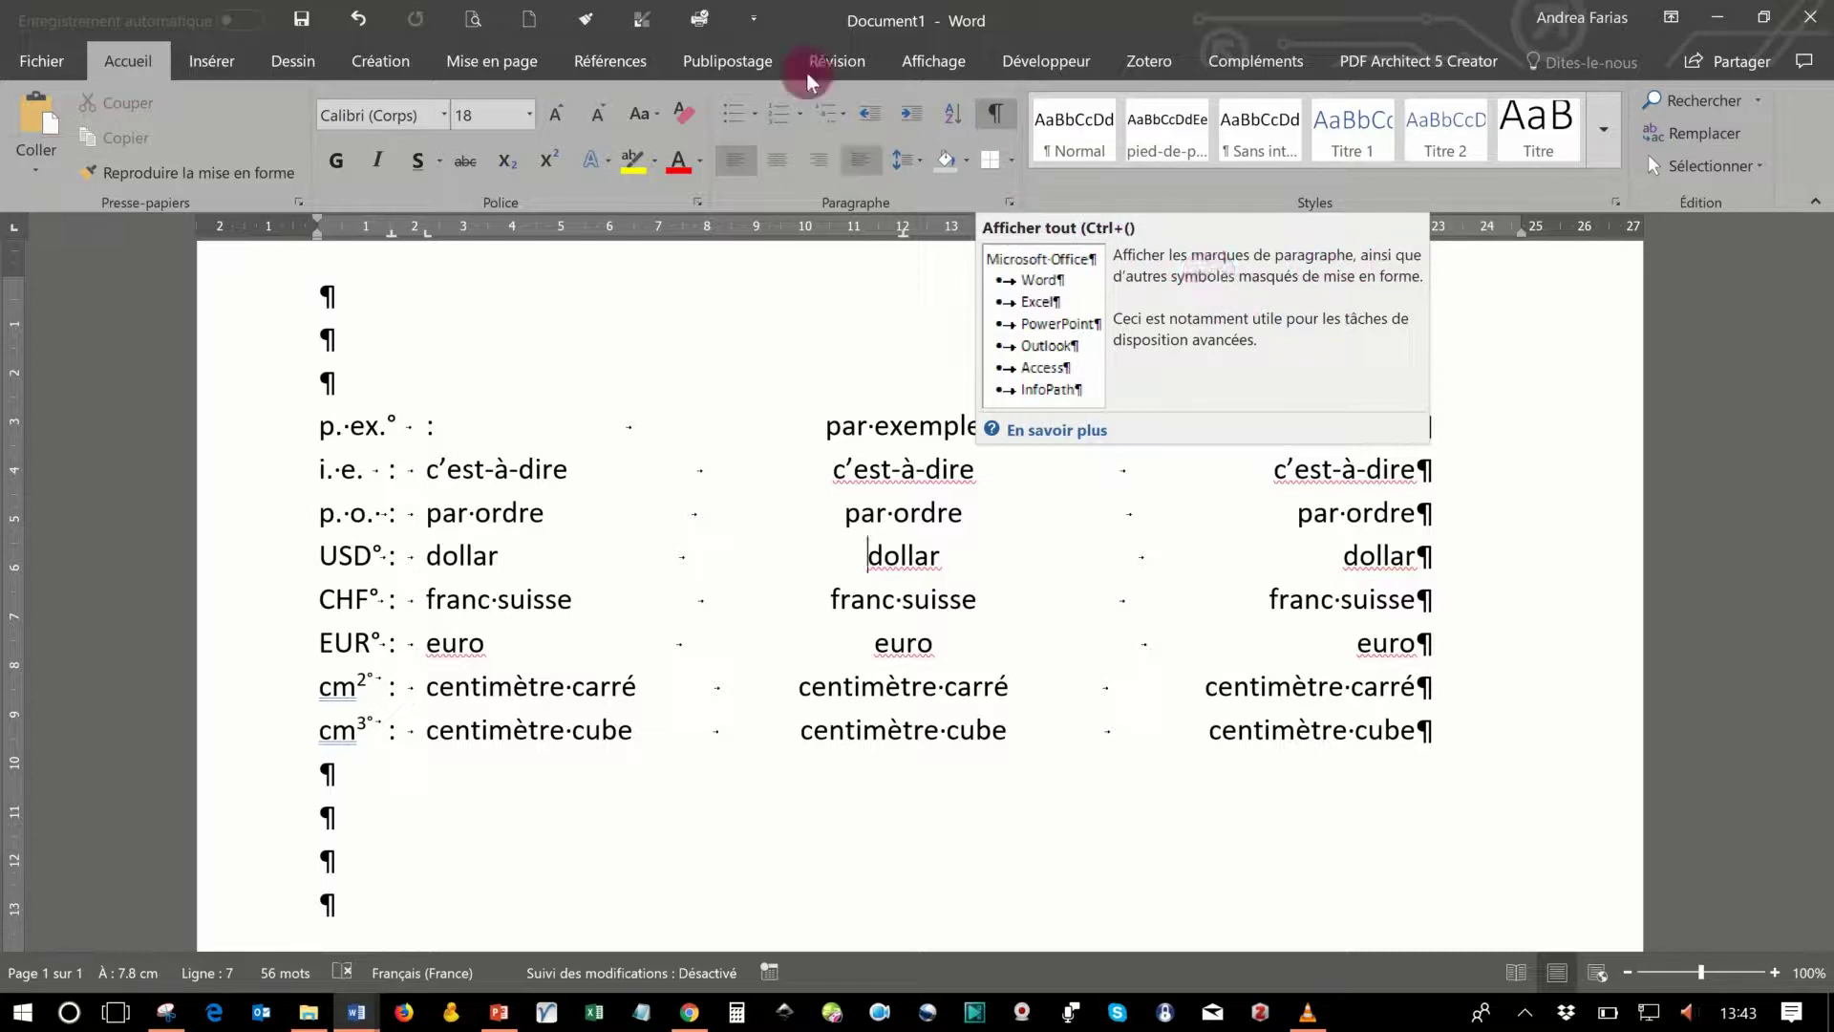
pyautogui.click(994, 115)
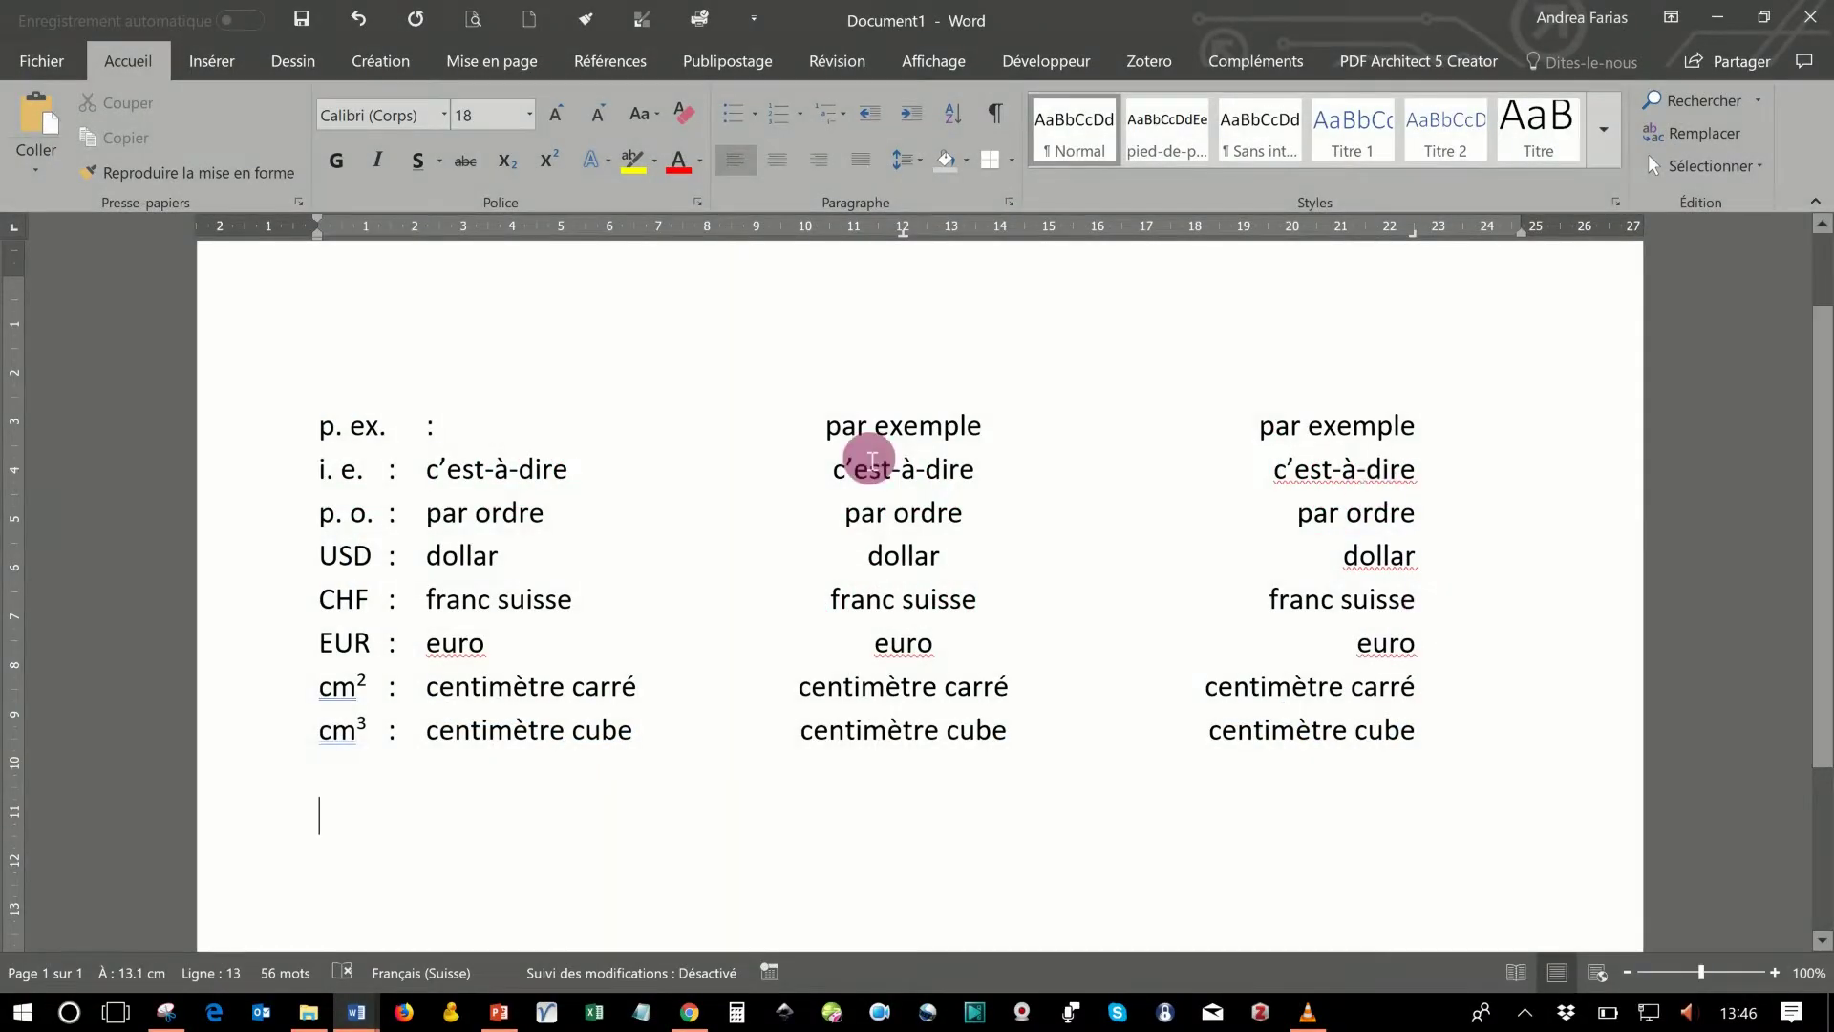
pyautogui.rightClick(1313, 477)
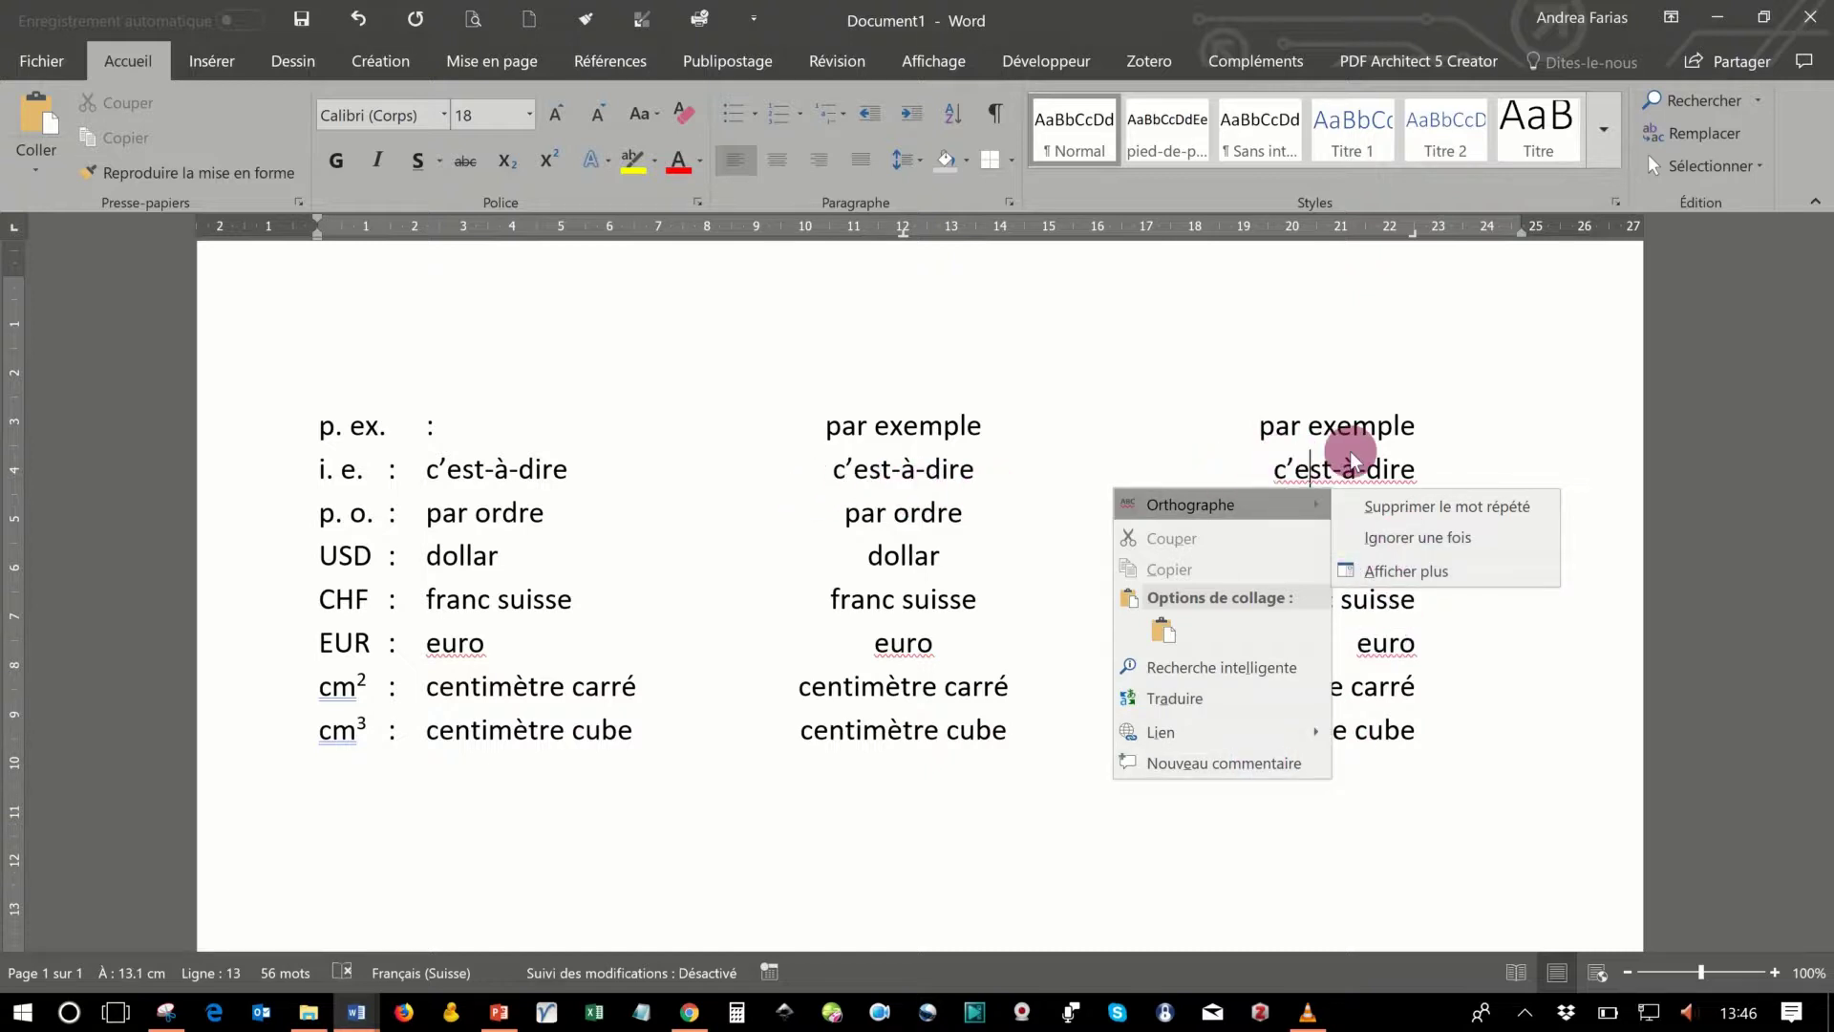
pyautogui.click(1406, 540)
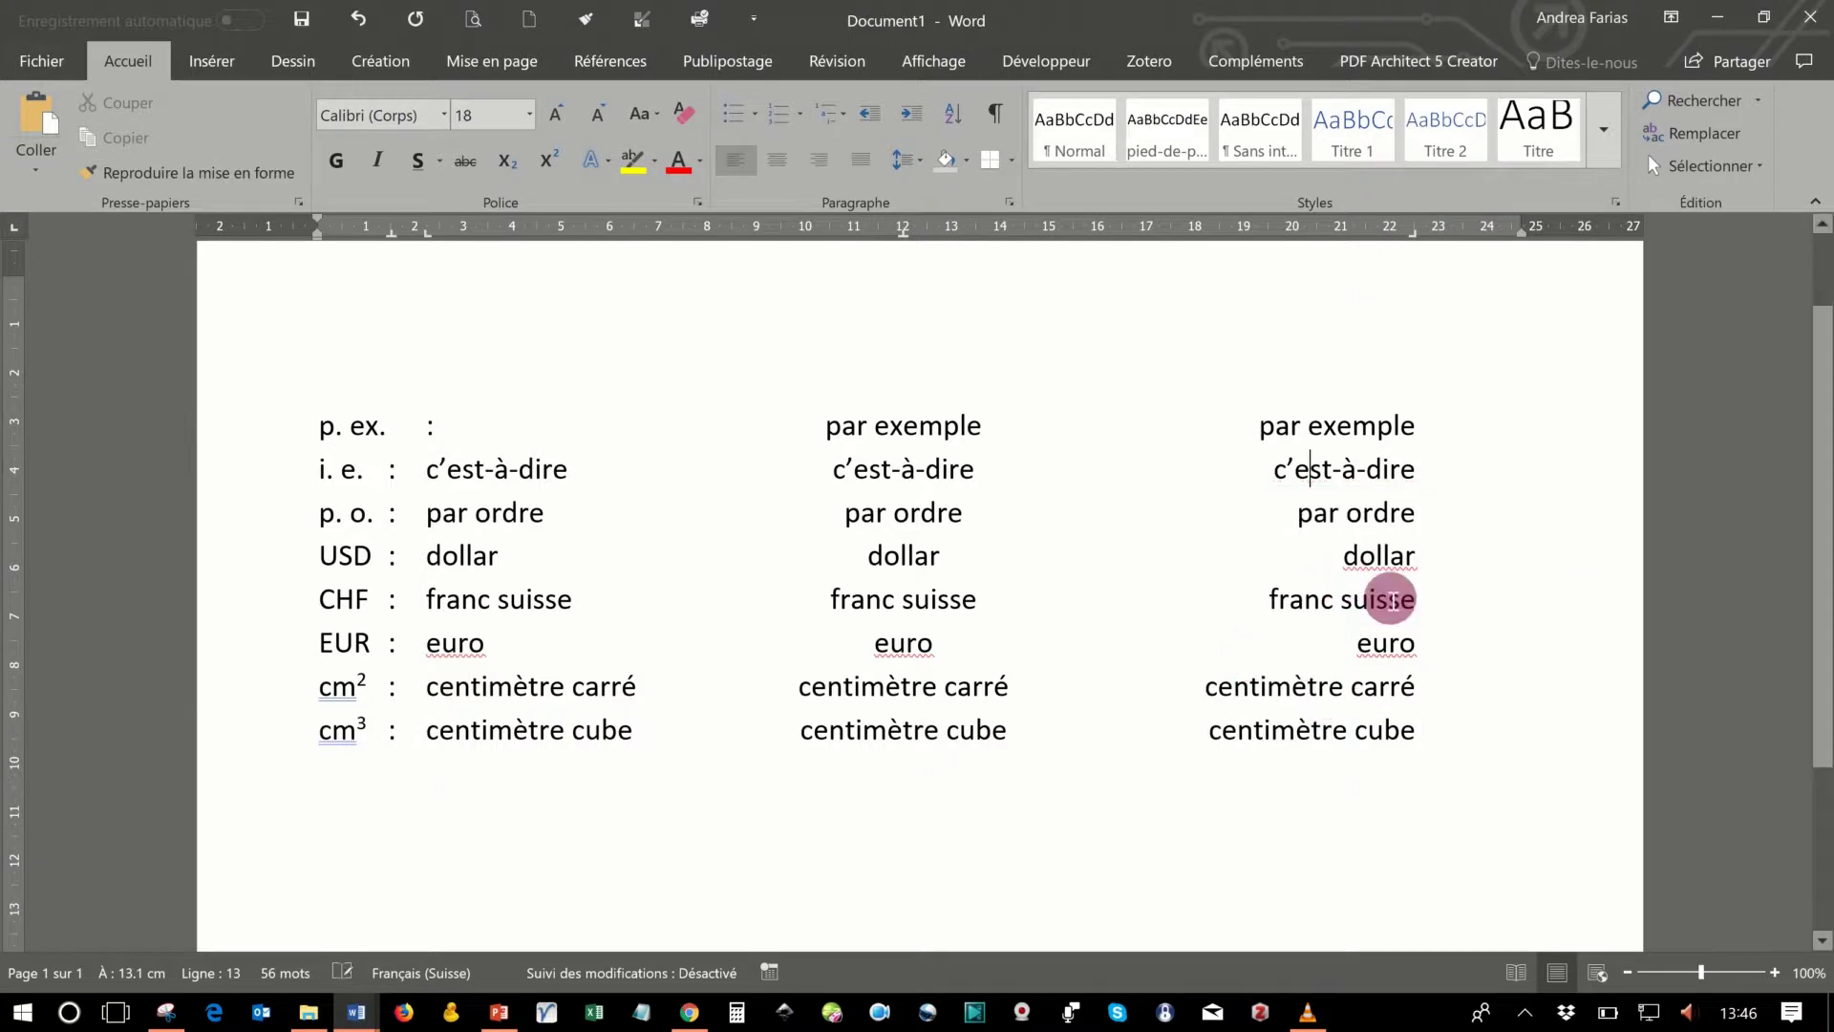
pyautogui.click(1394, 566)
pyautogui.rightClick(1384, 554)
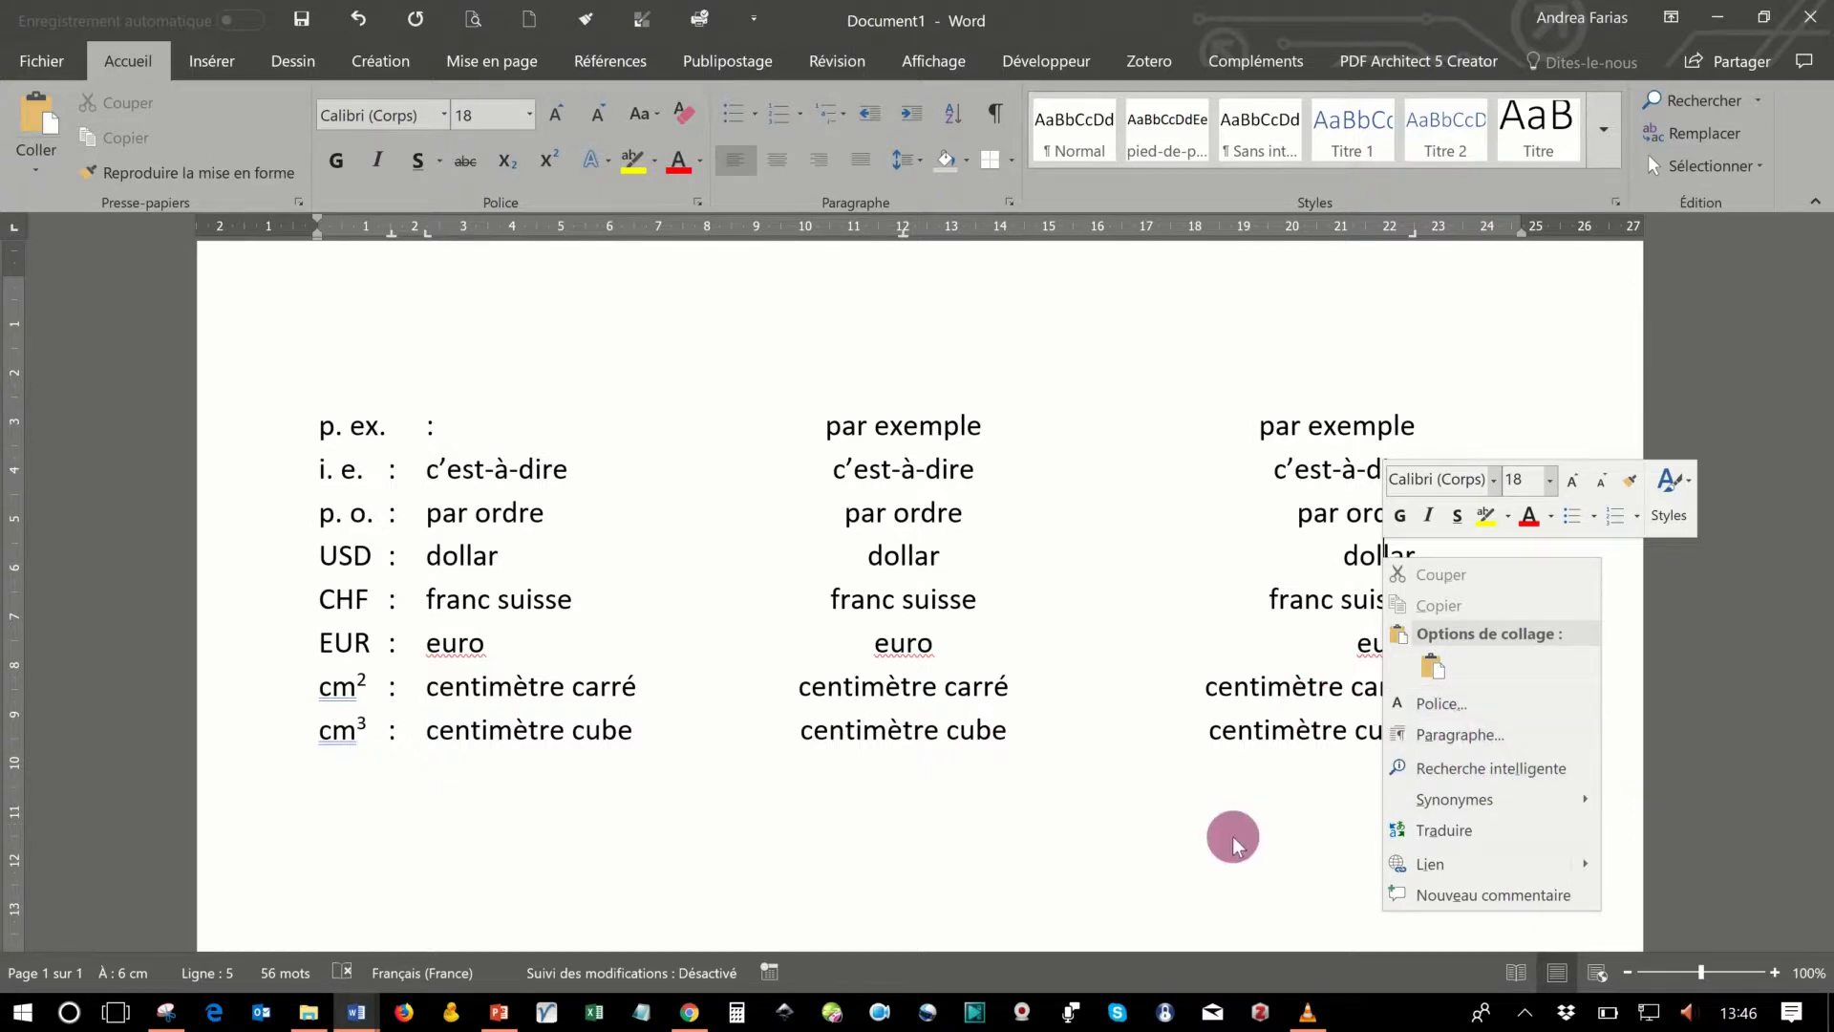
pyautogui.click(1298, 664)
# Ignore the spelling flags on "euro" in all three columns, using ignore all for the first one
pyautogui.click(444, 652)
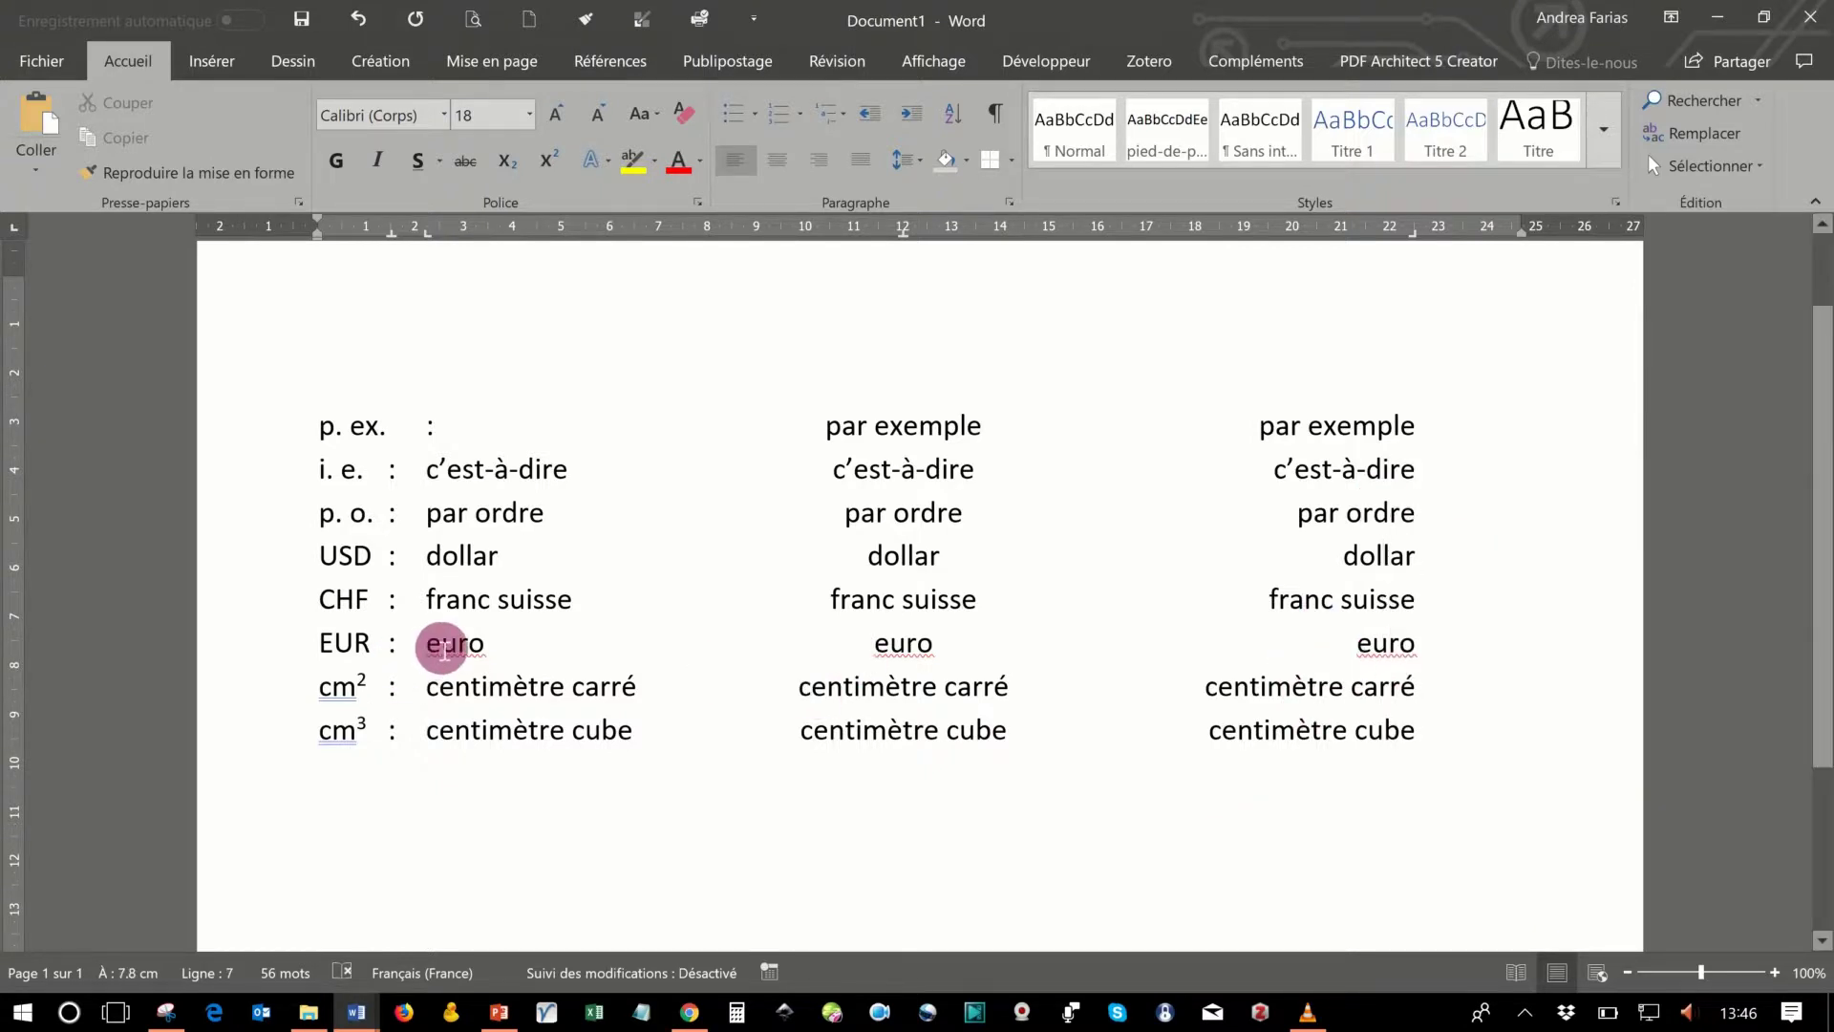
pyautogui.rightClick(441, 648)
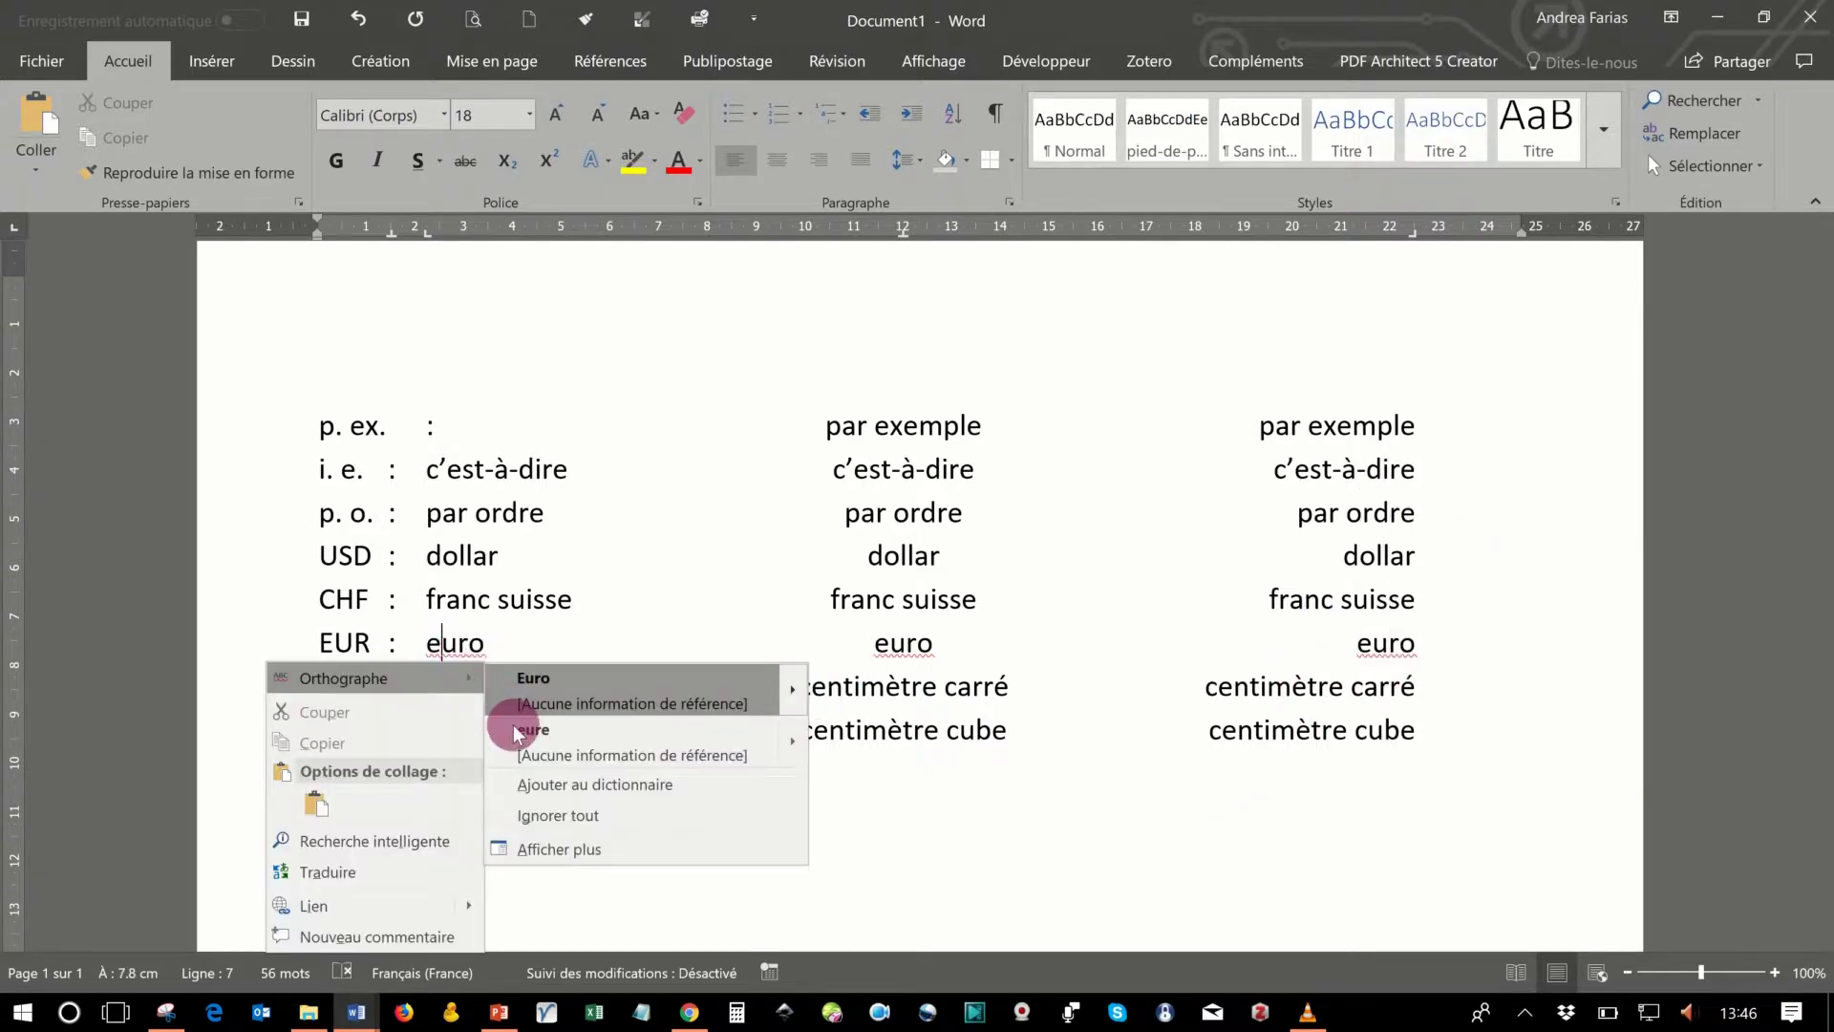
pyautogui.click(542, 816)
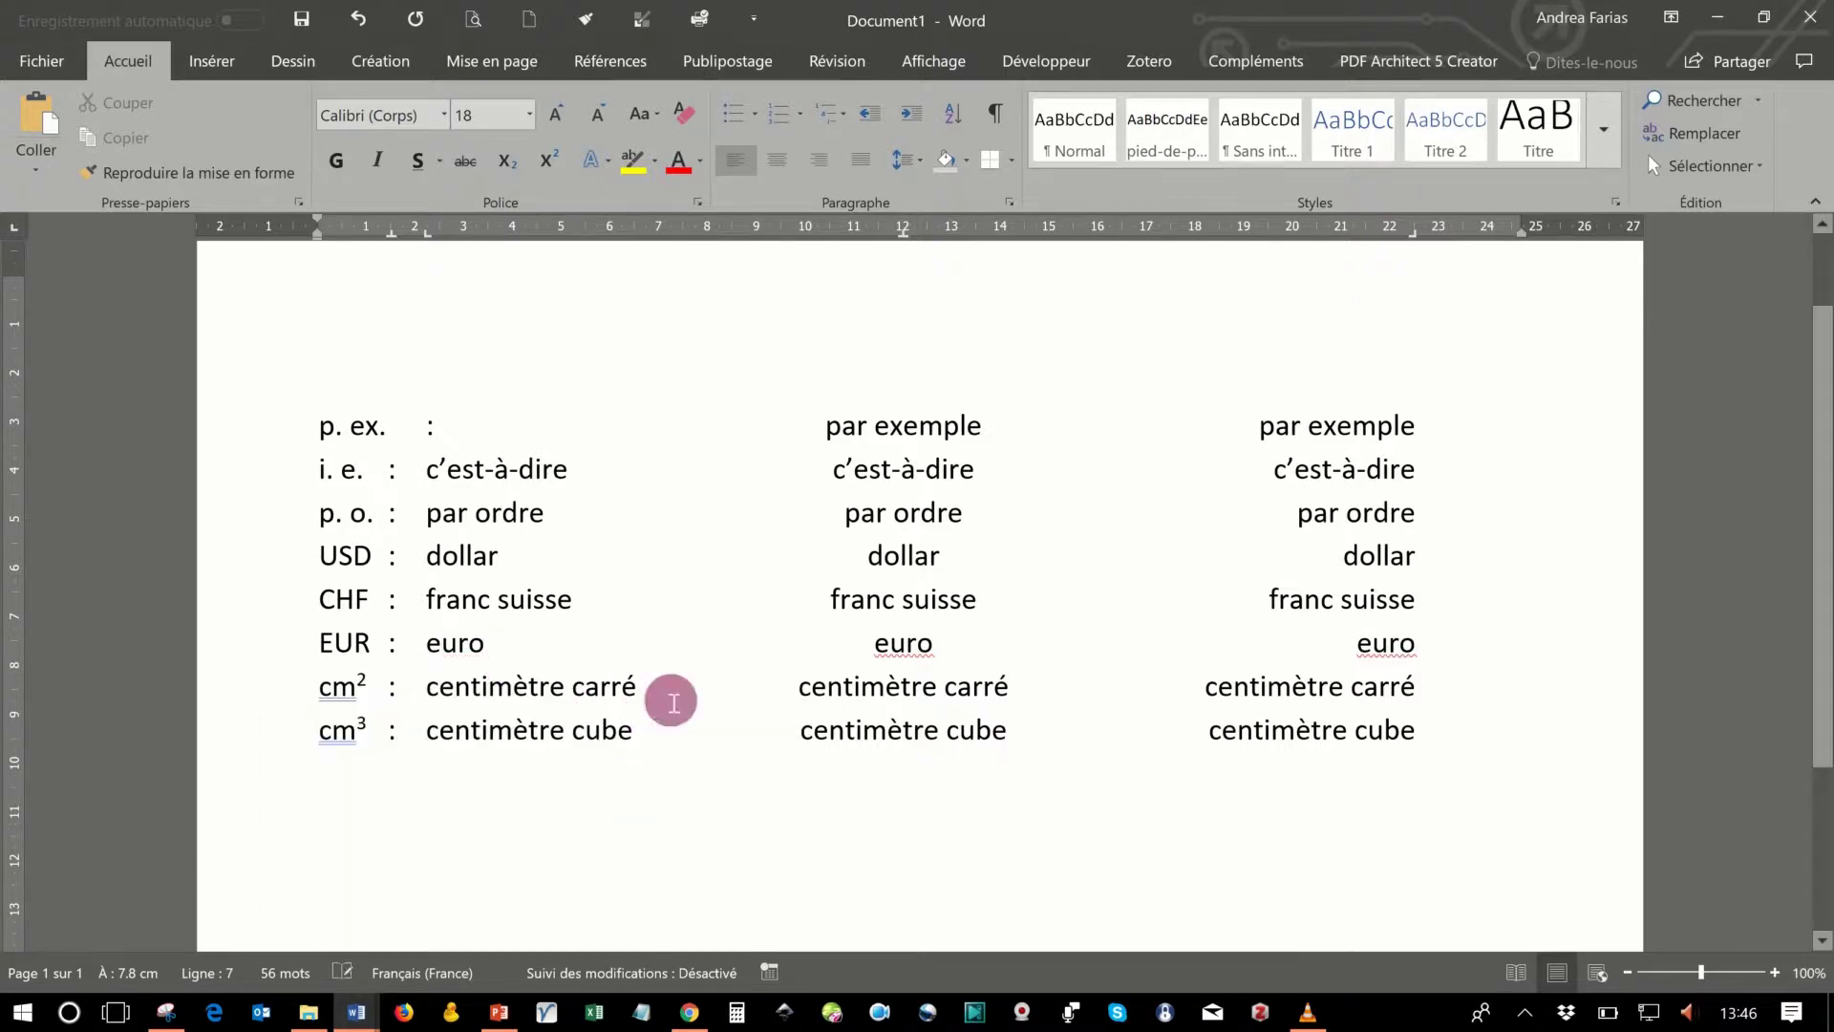
pyautogui.click(904, 655)
pyautogui.rightClick(922, 656)
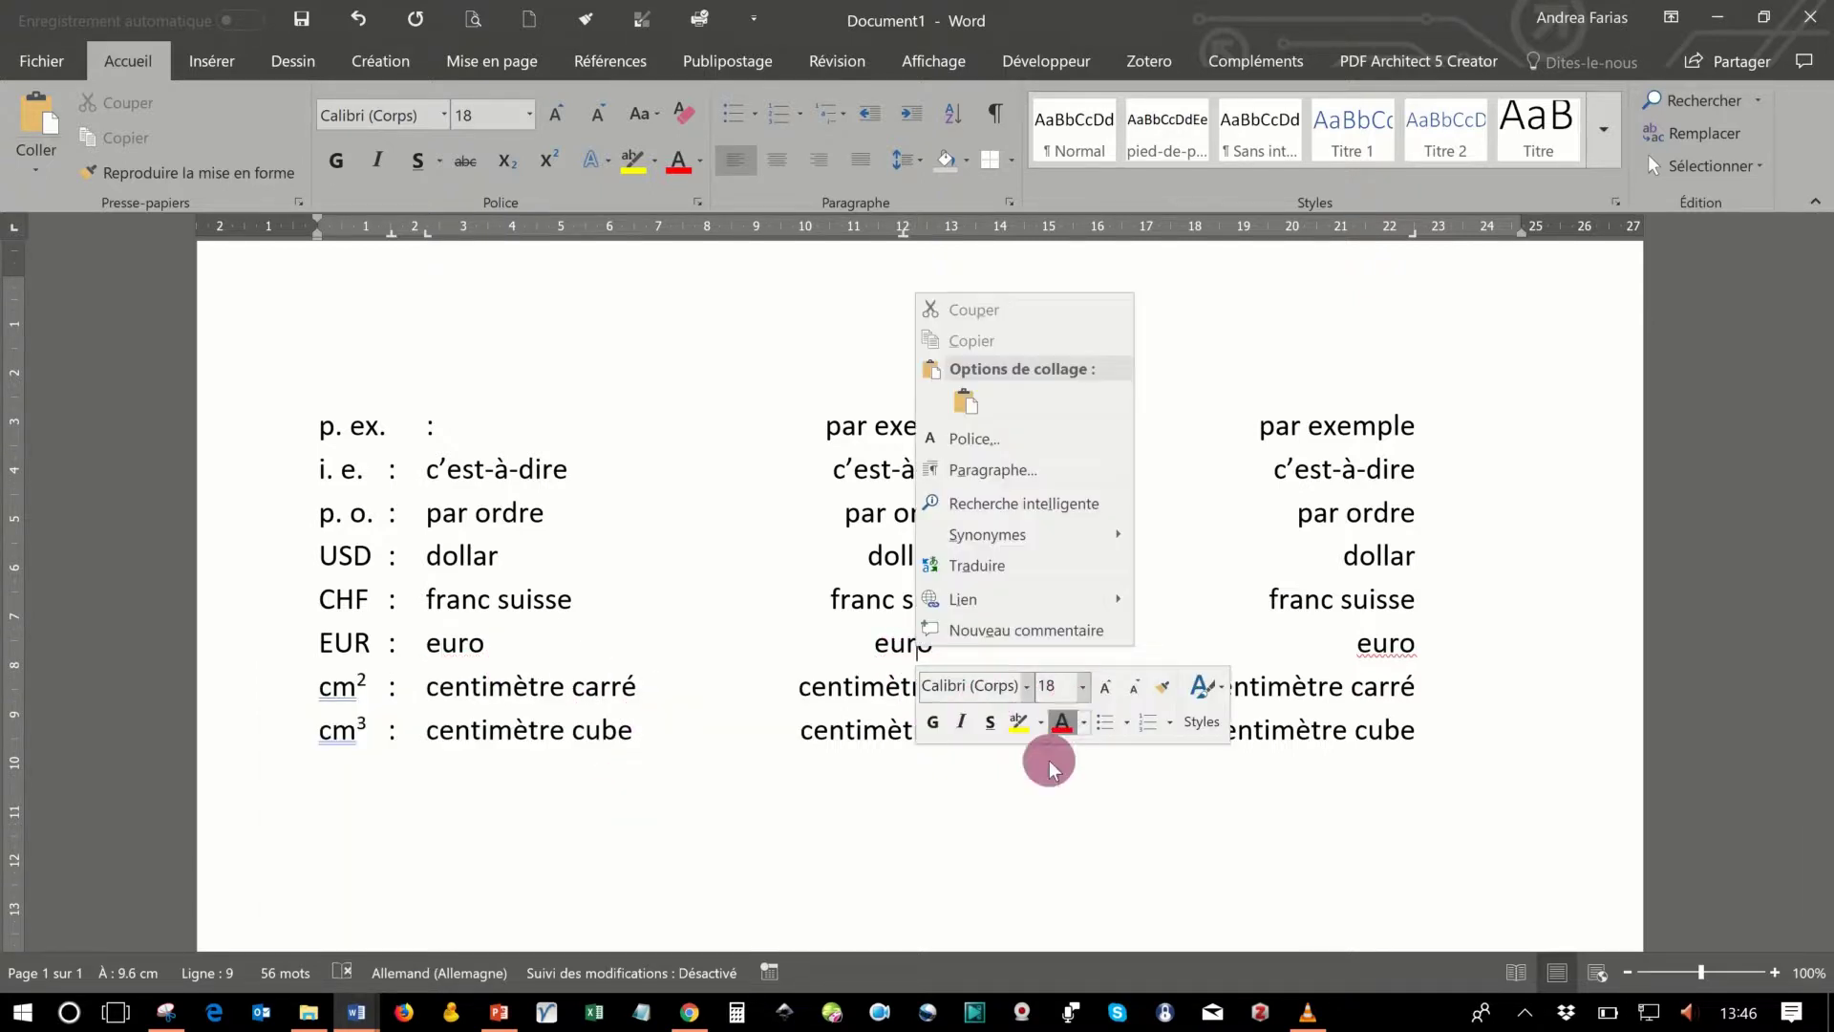
pyautogui.rightClick(1395, 655)
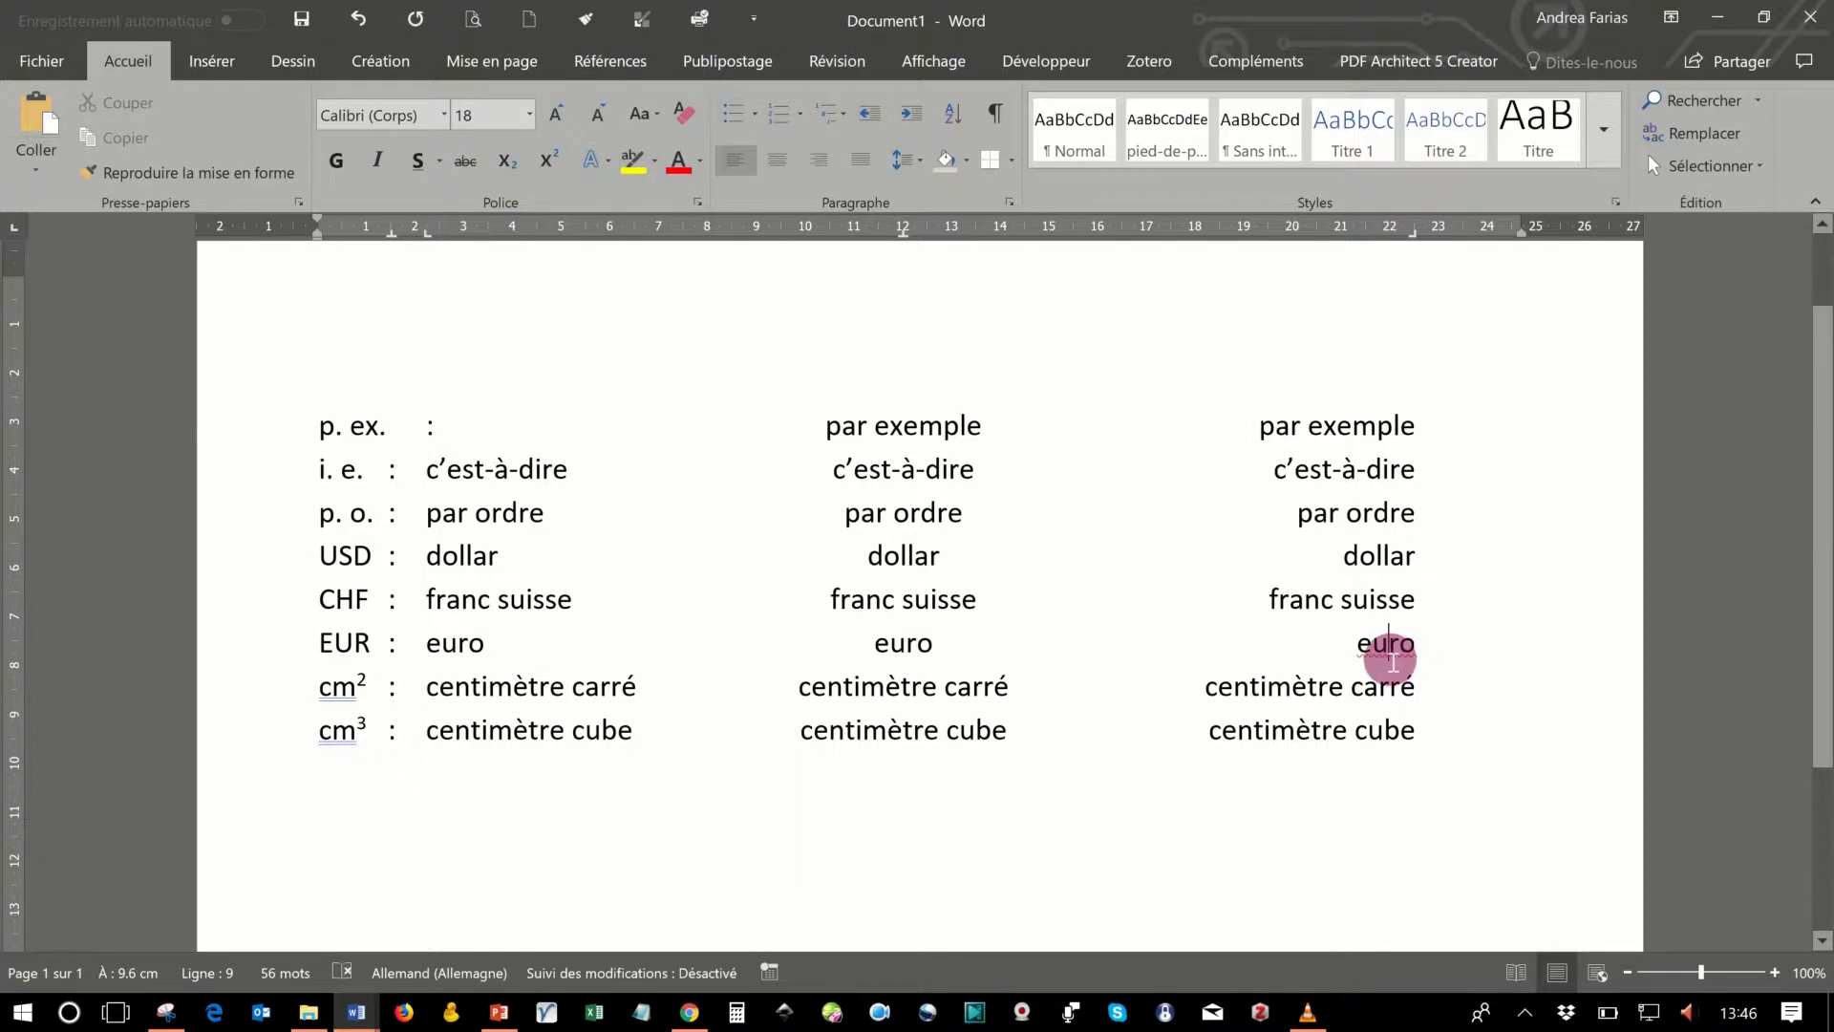
pyautogui.rightClick(1395, 657)
pyautogui.click(1429, 707)
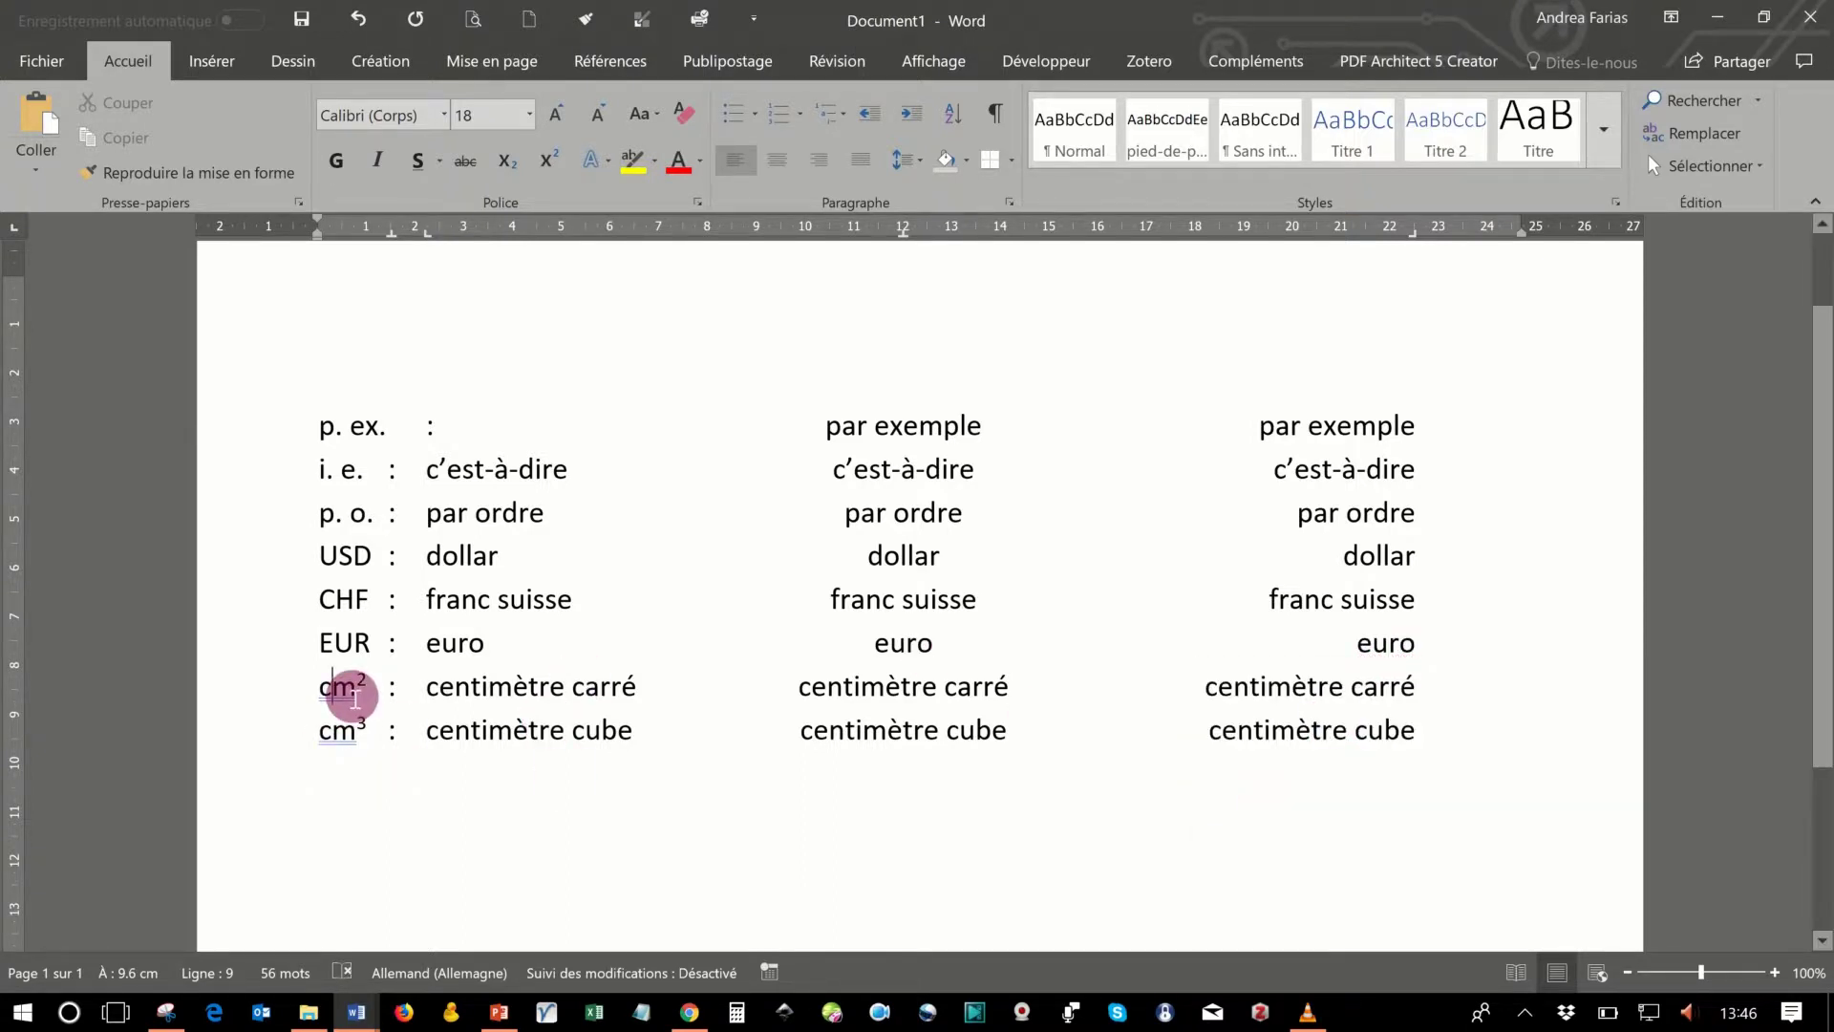
# Ignore once the sentence-capitalization grammar flags on "cm²" and "cm³"
pyautogui.rightClick(353, 695)
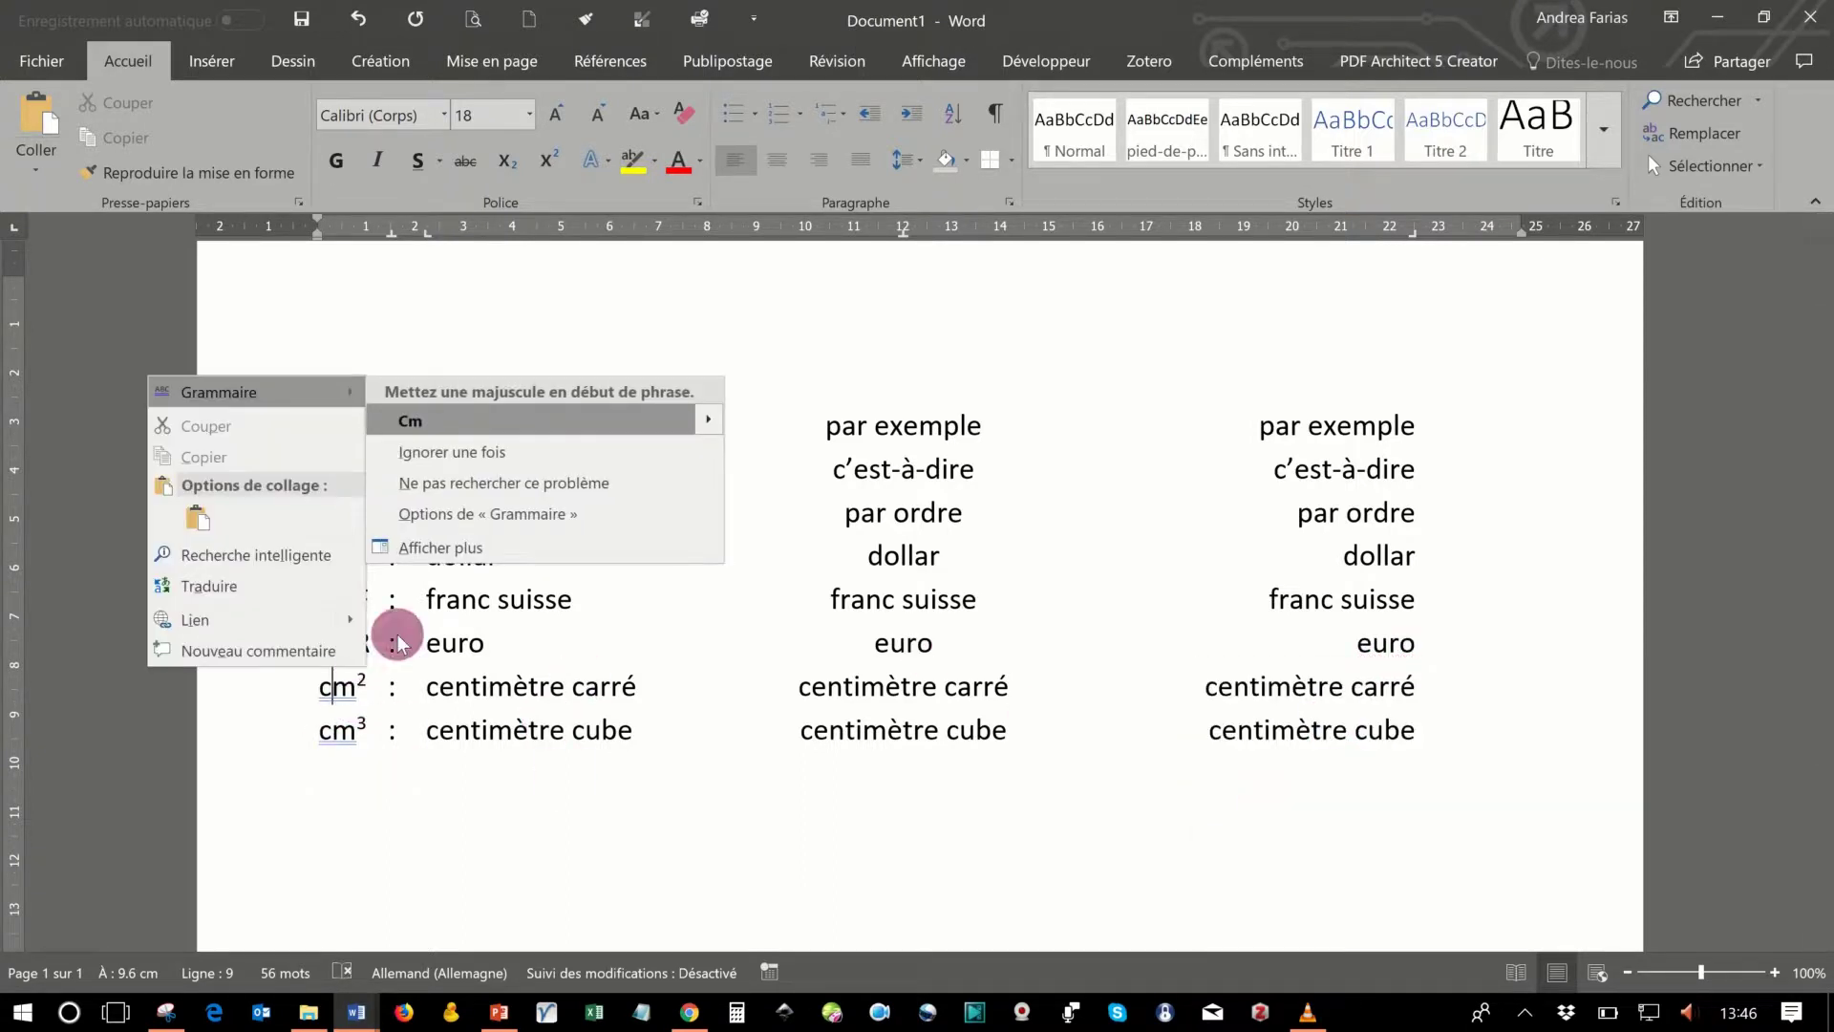
pyautogui.click(432, 450)
pyautogui.rightClick(343, 733)
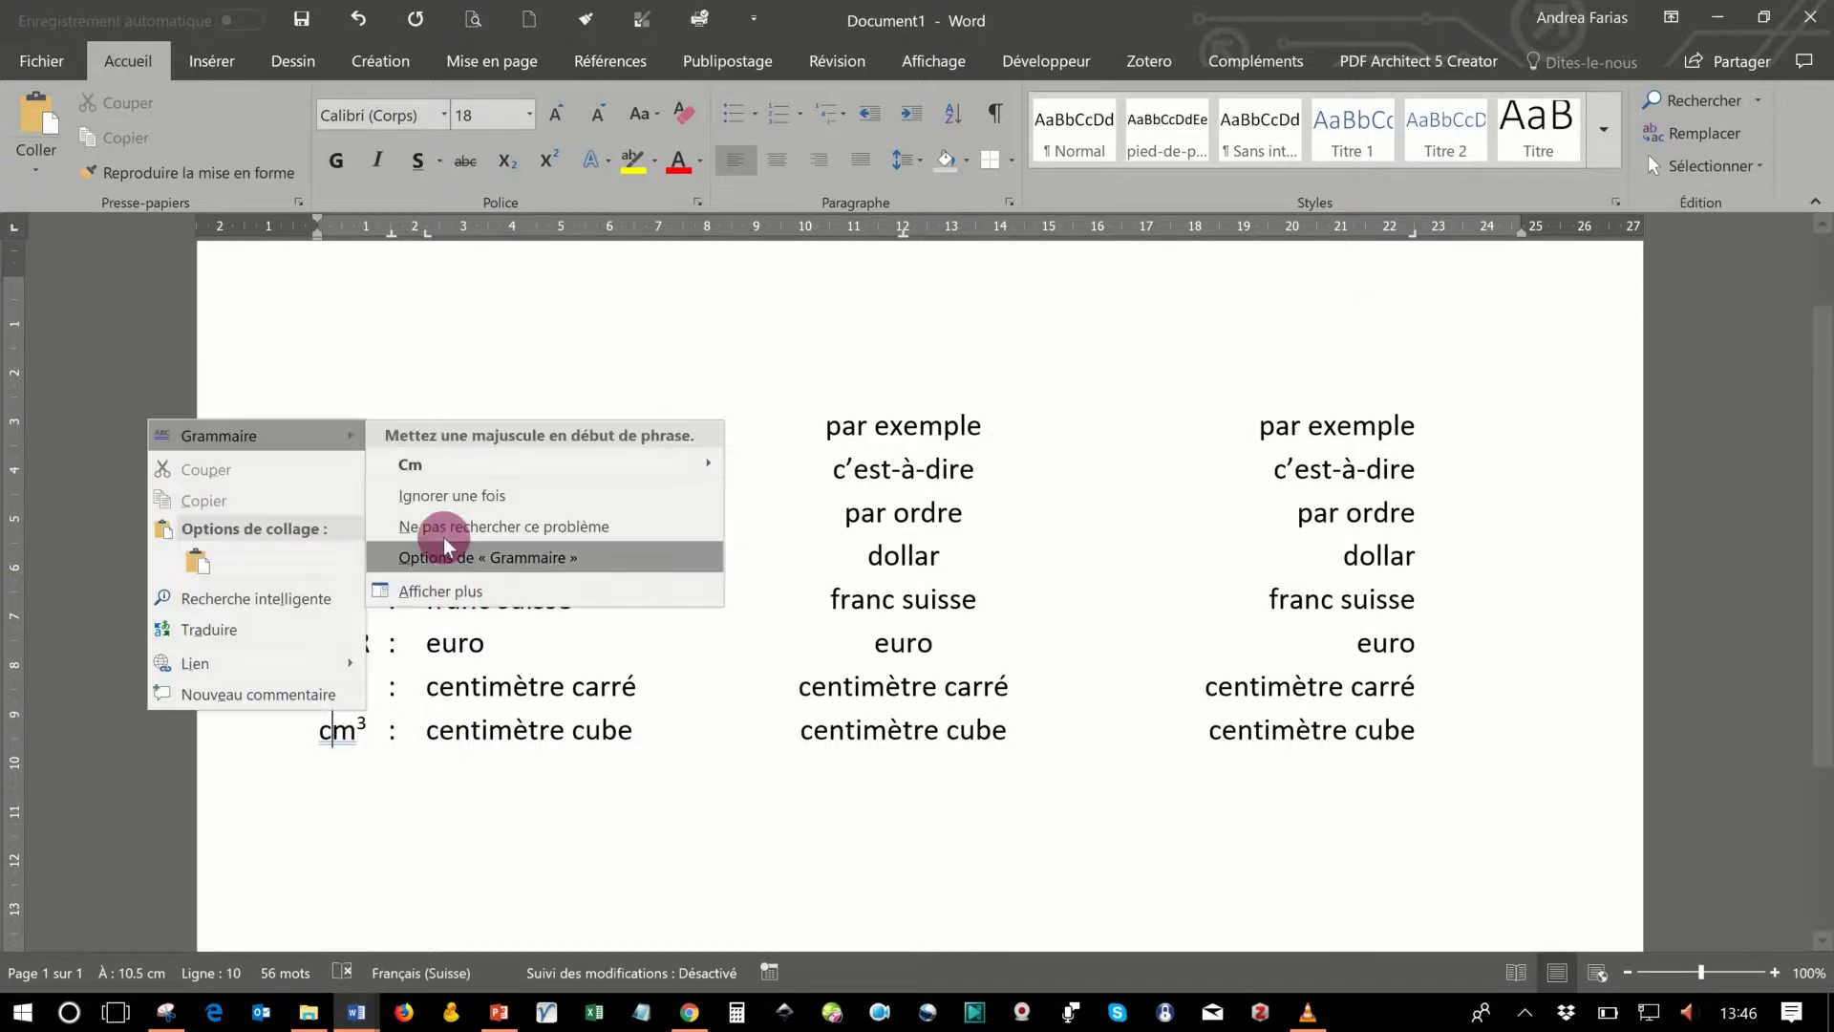
pyautogui.click(381, 502)
pyautogui.click(1159, 861)
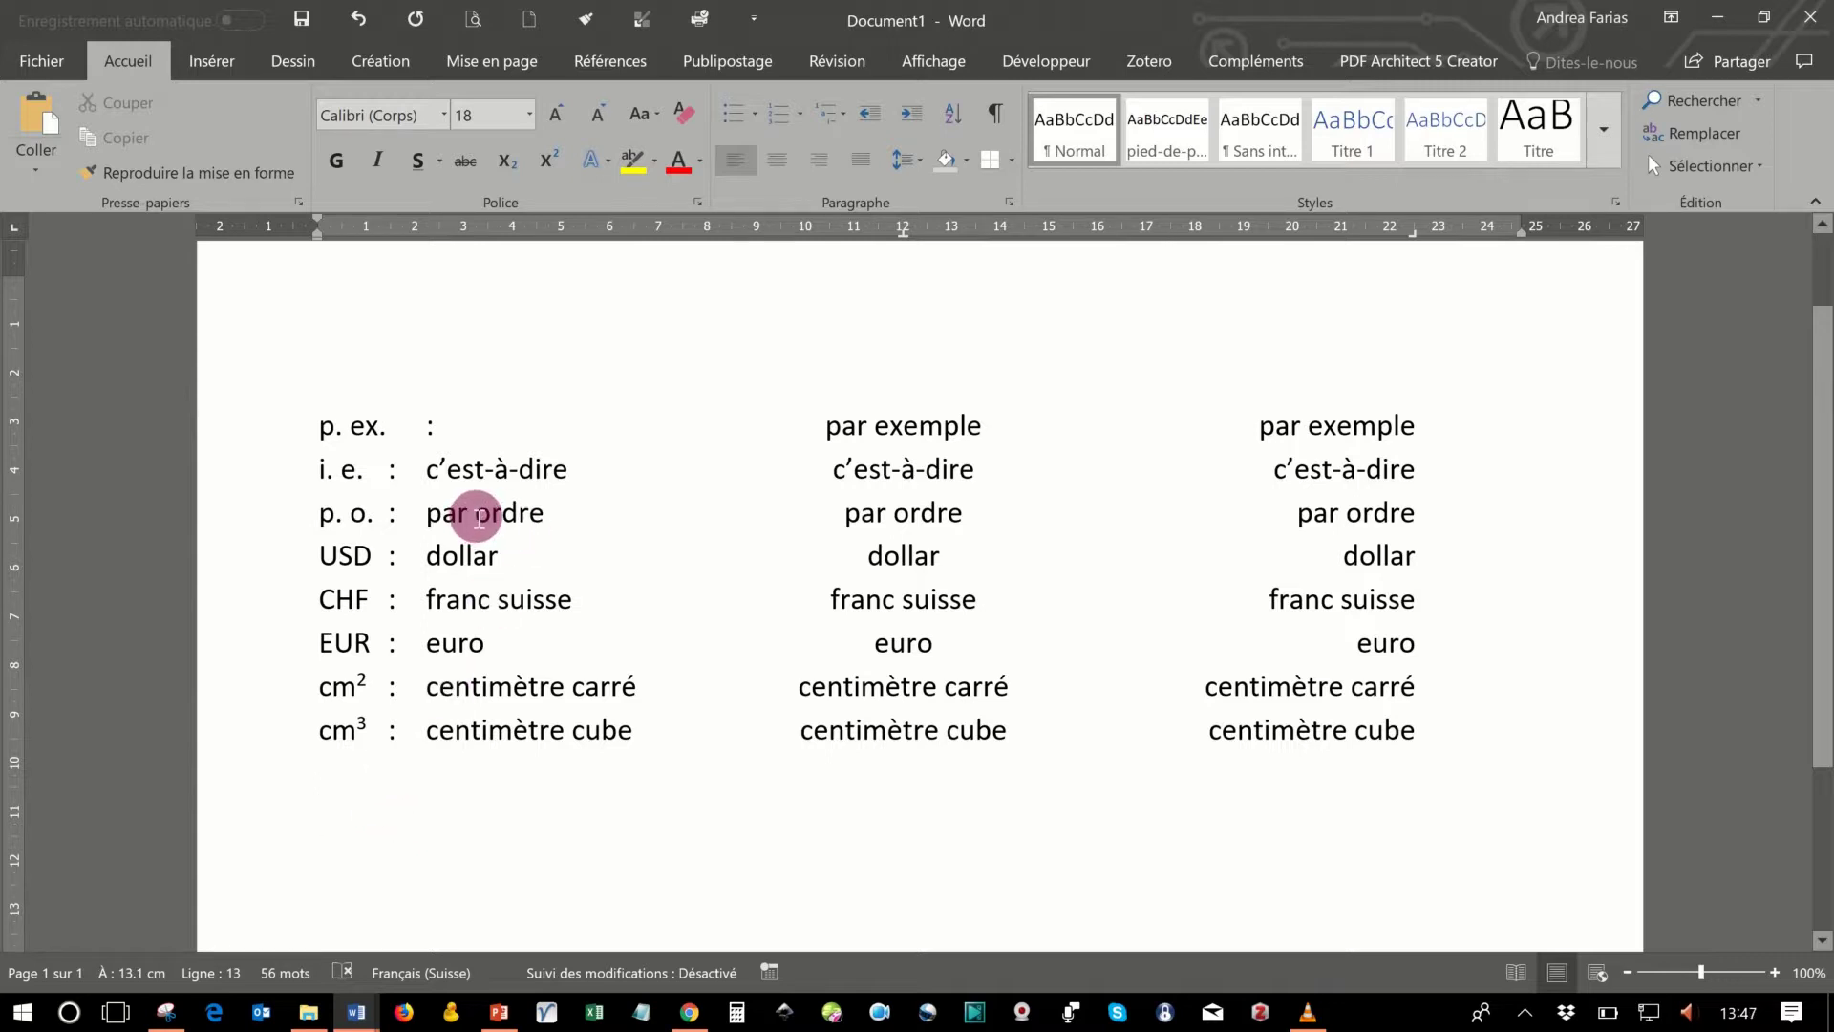
pyautogui.click(486, 522)
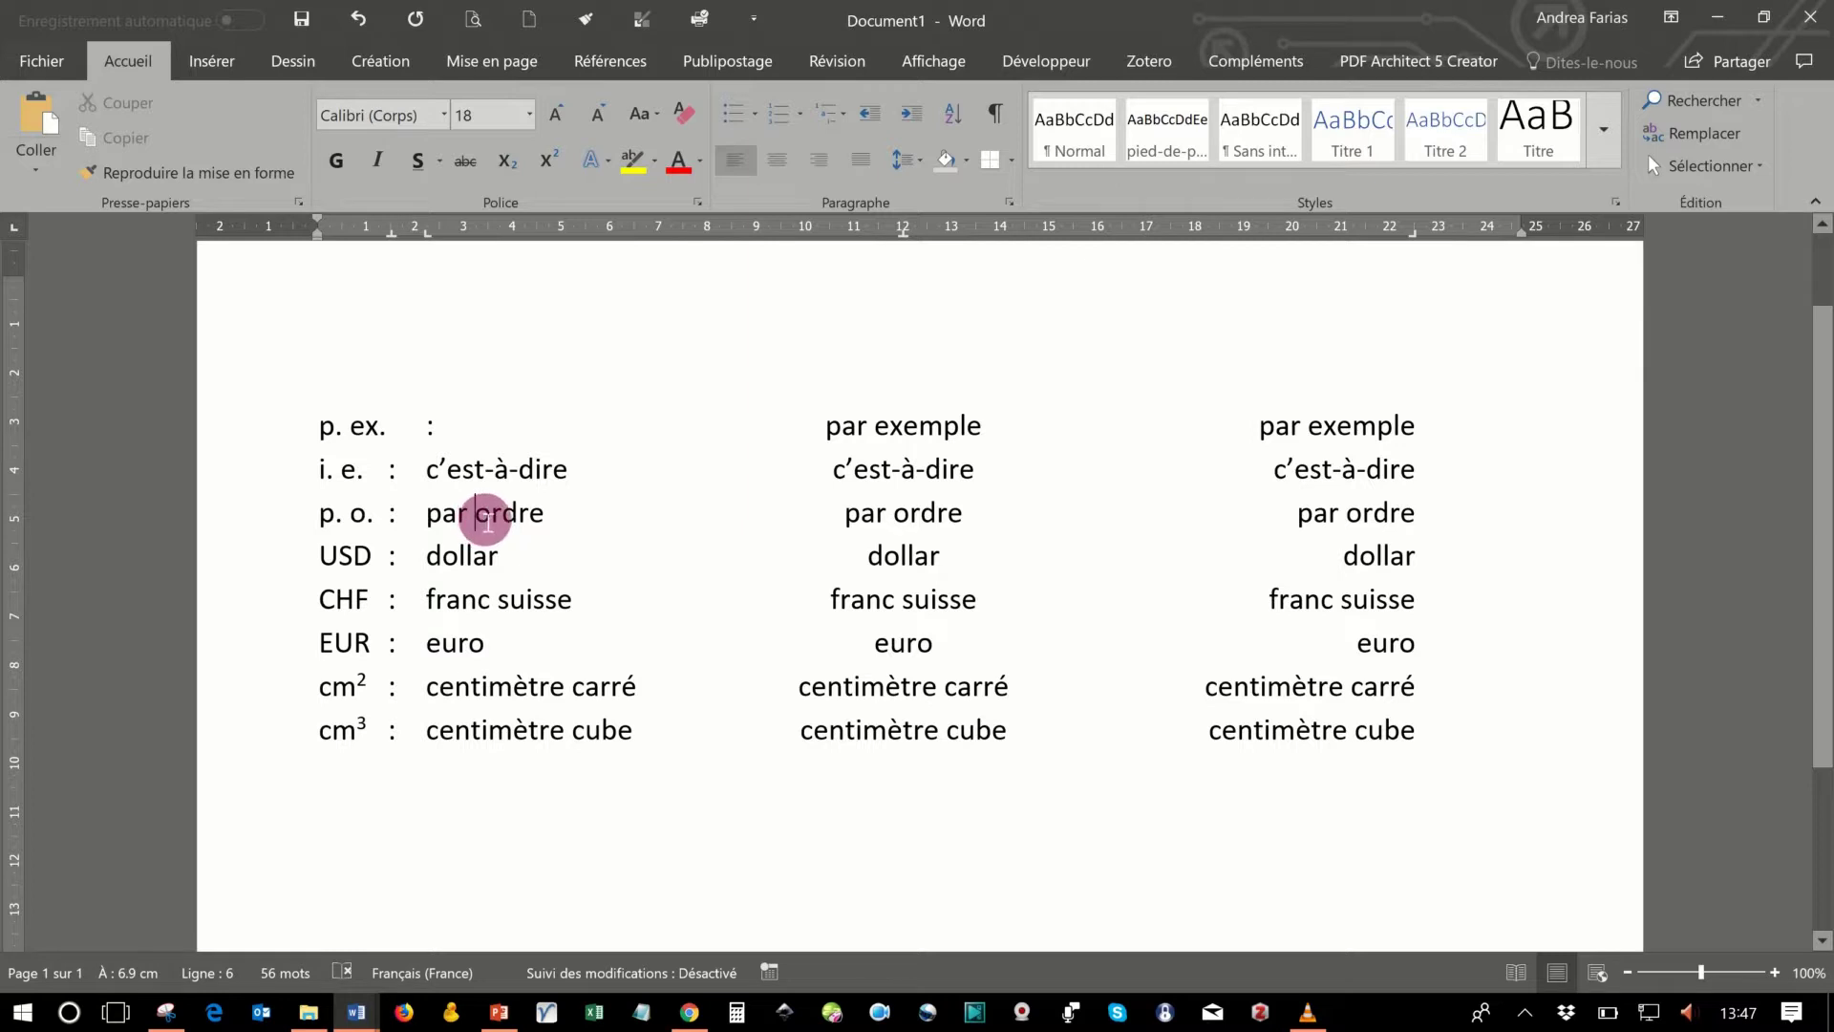
pyautogui.click(898, 521)
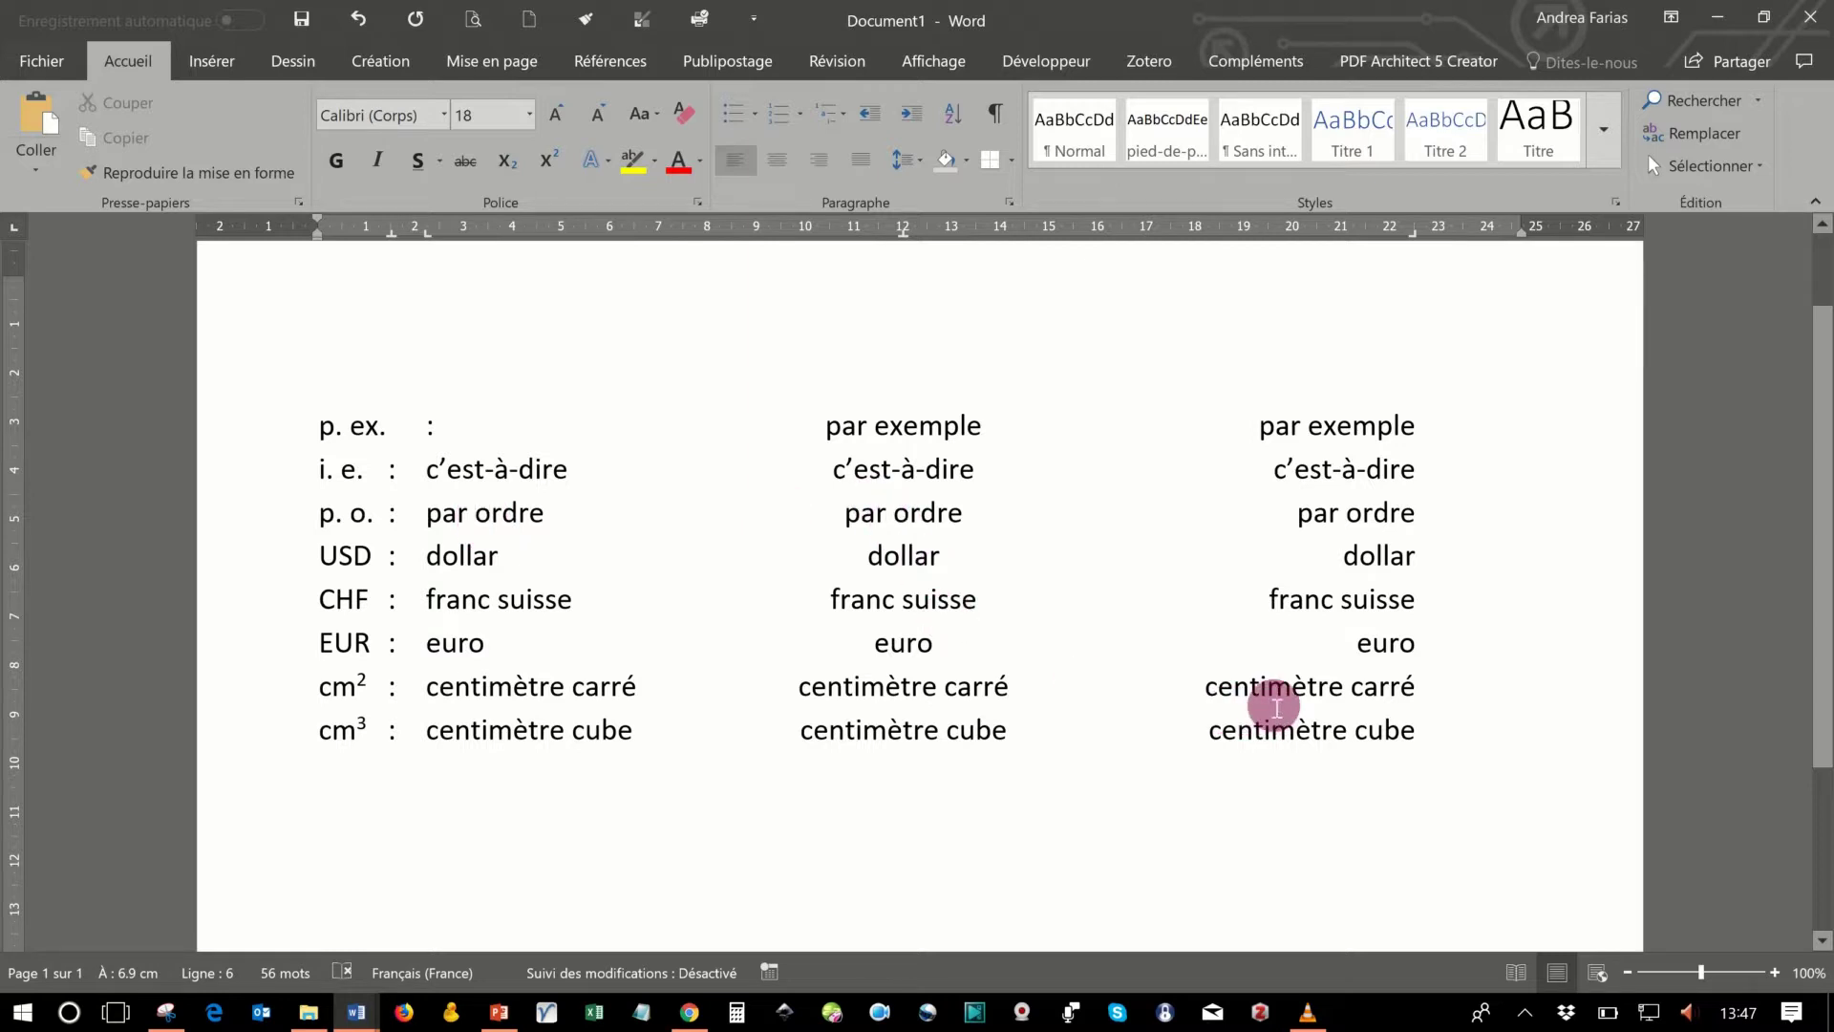
pyautogui.click(1249, 686)
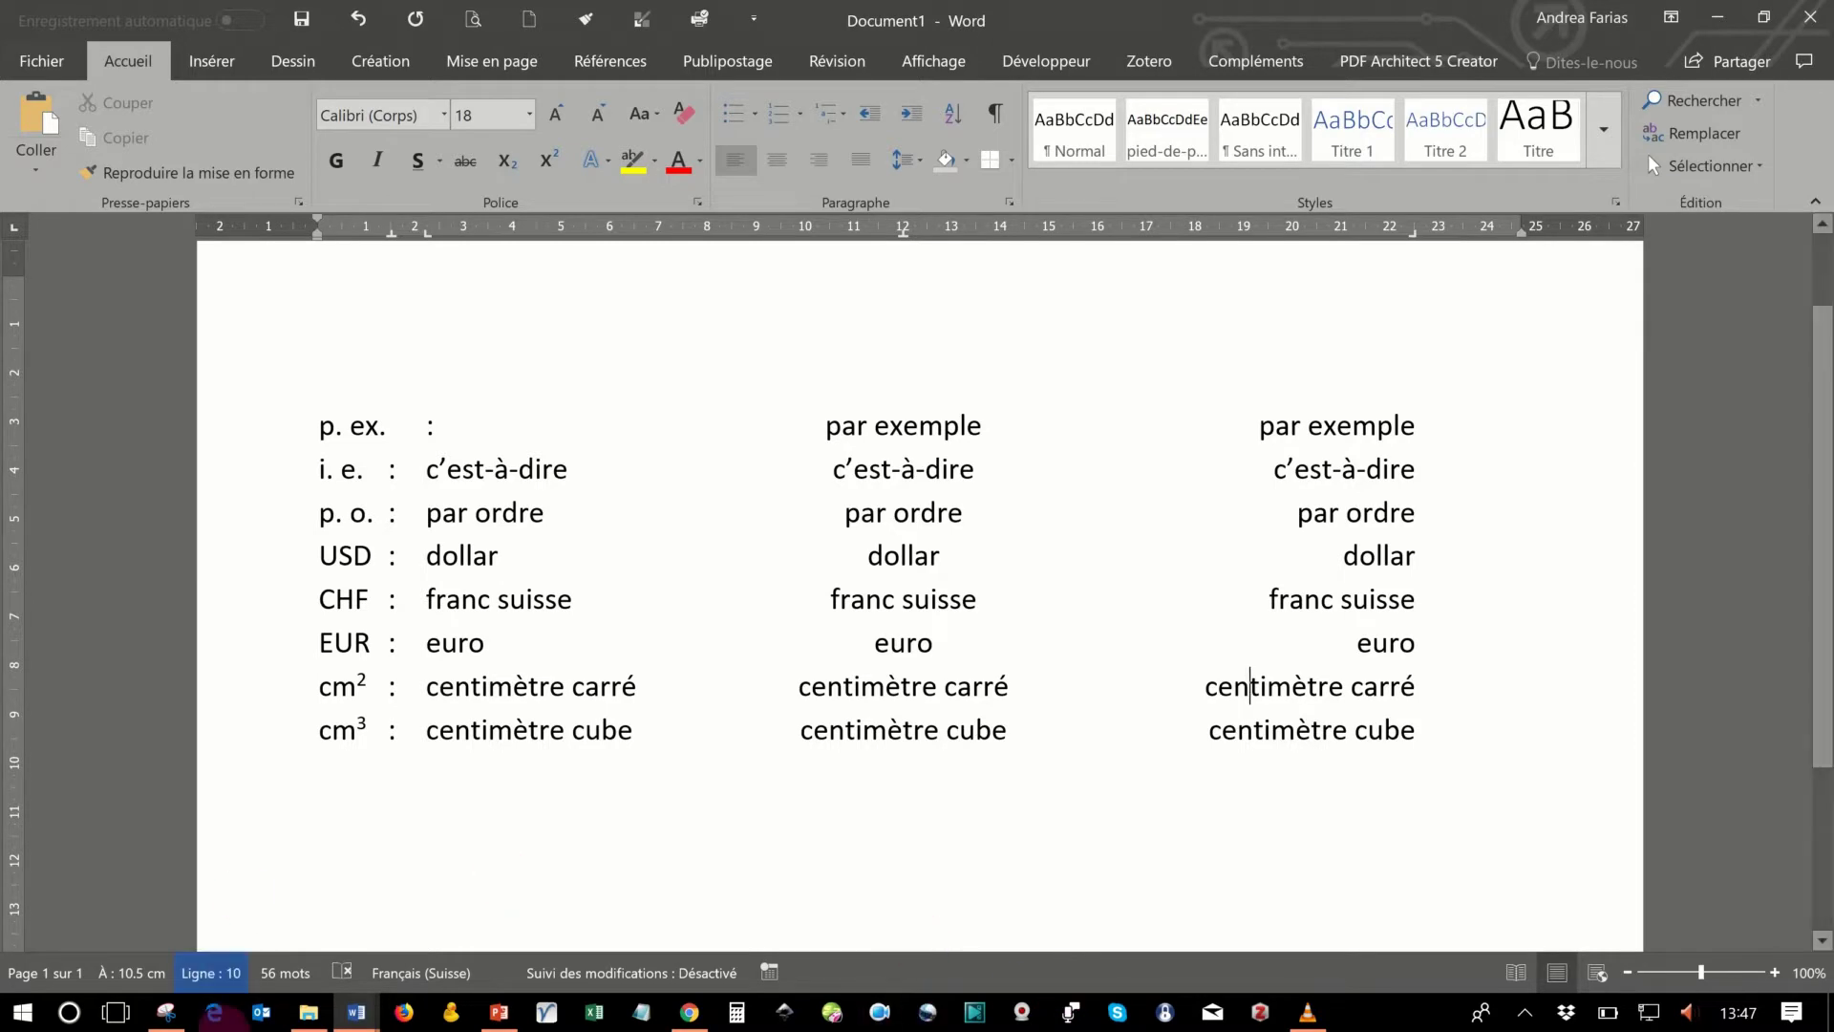
# Take a new capture of the cleaned-up abbreviation list with Outil Capture d'écran and minimize the capture window
pyautogui.click(166, 1012)
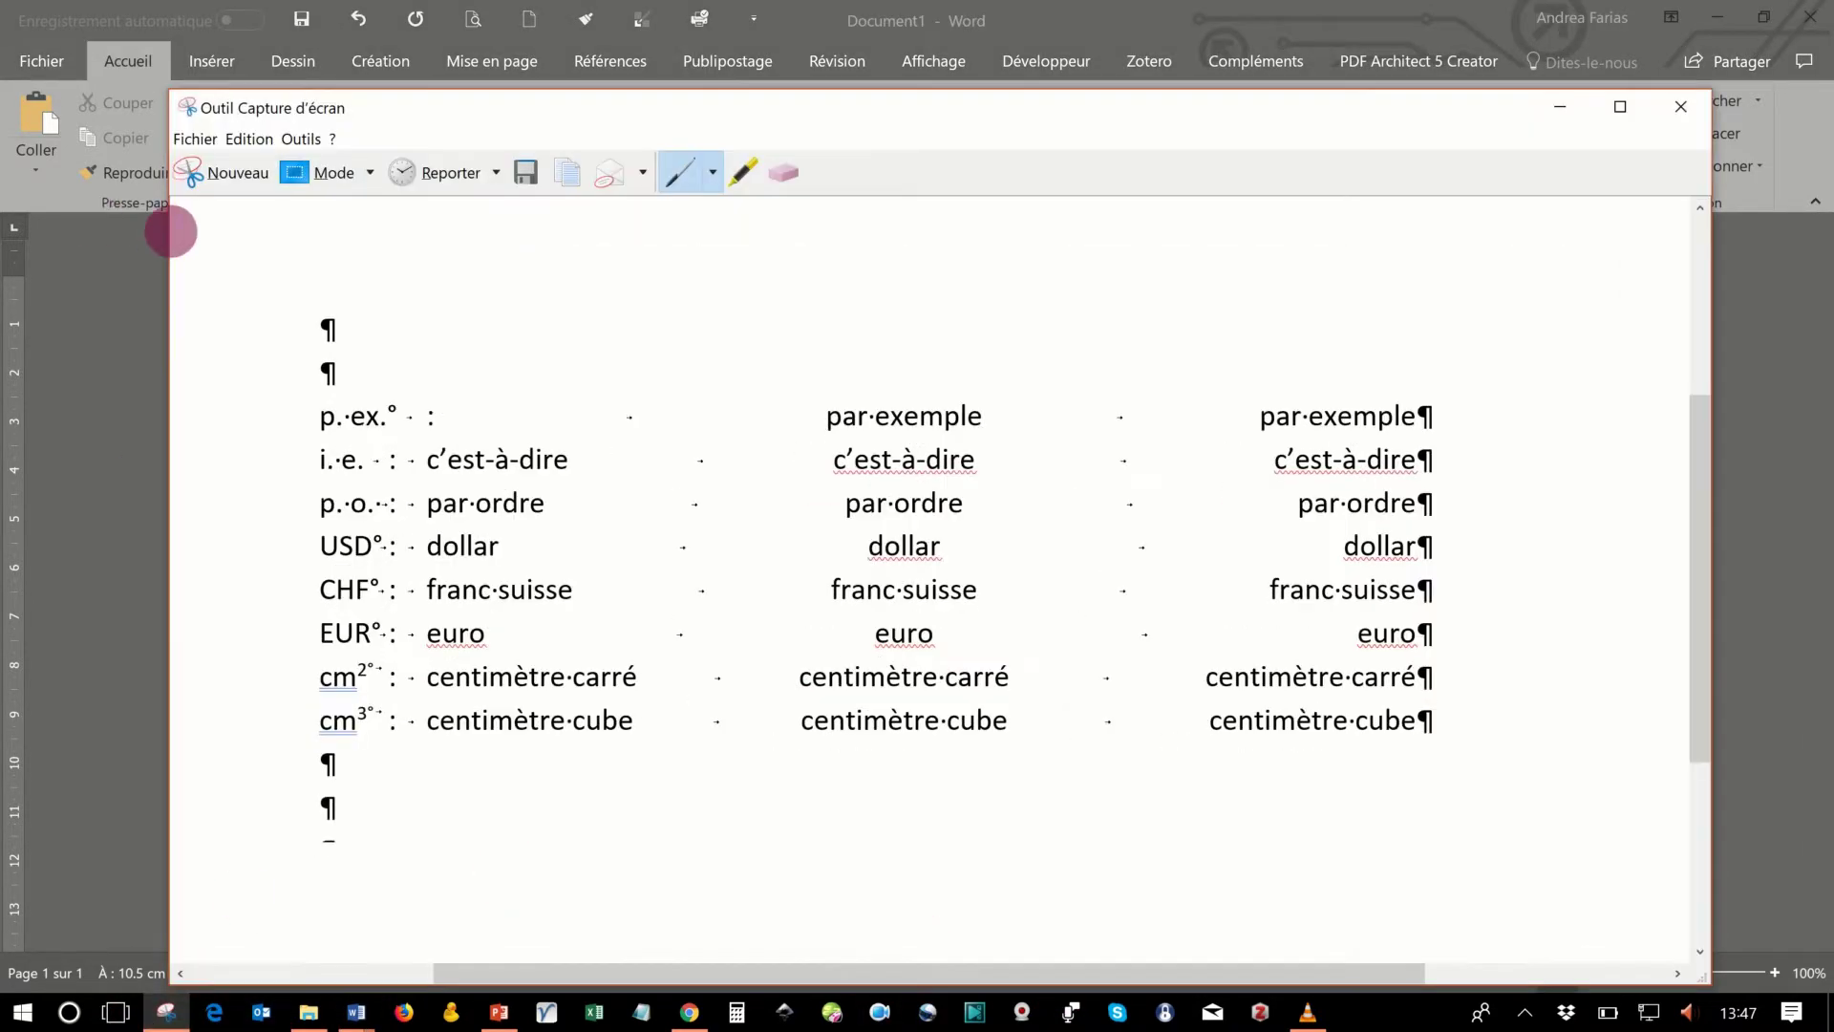
pyautogui.click(212, 176)
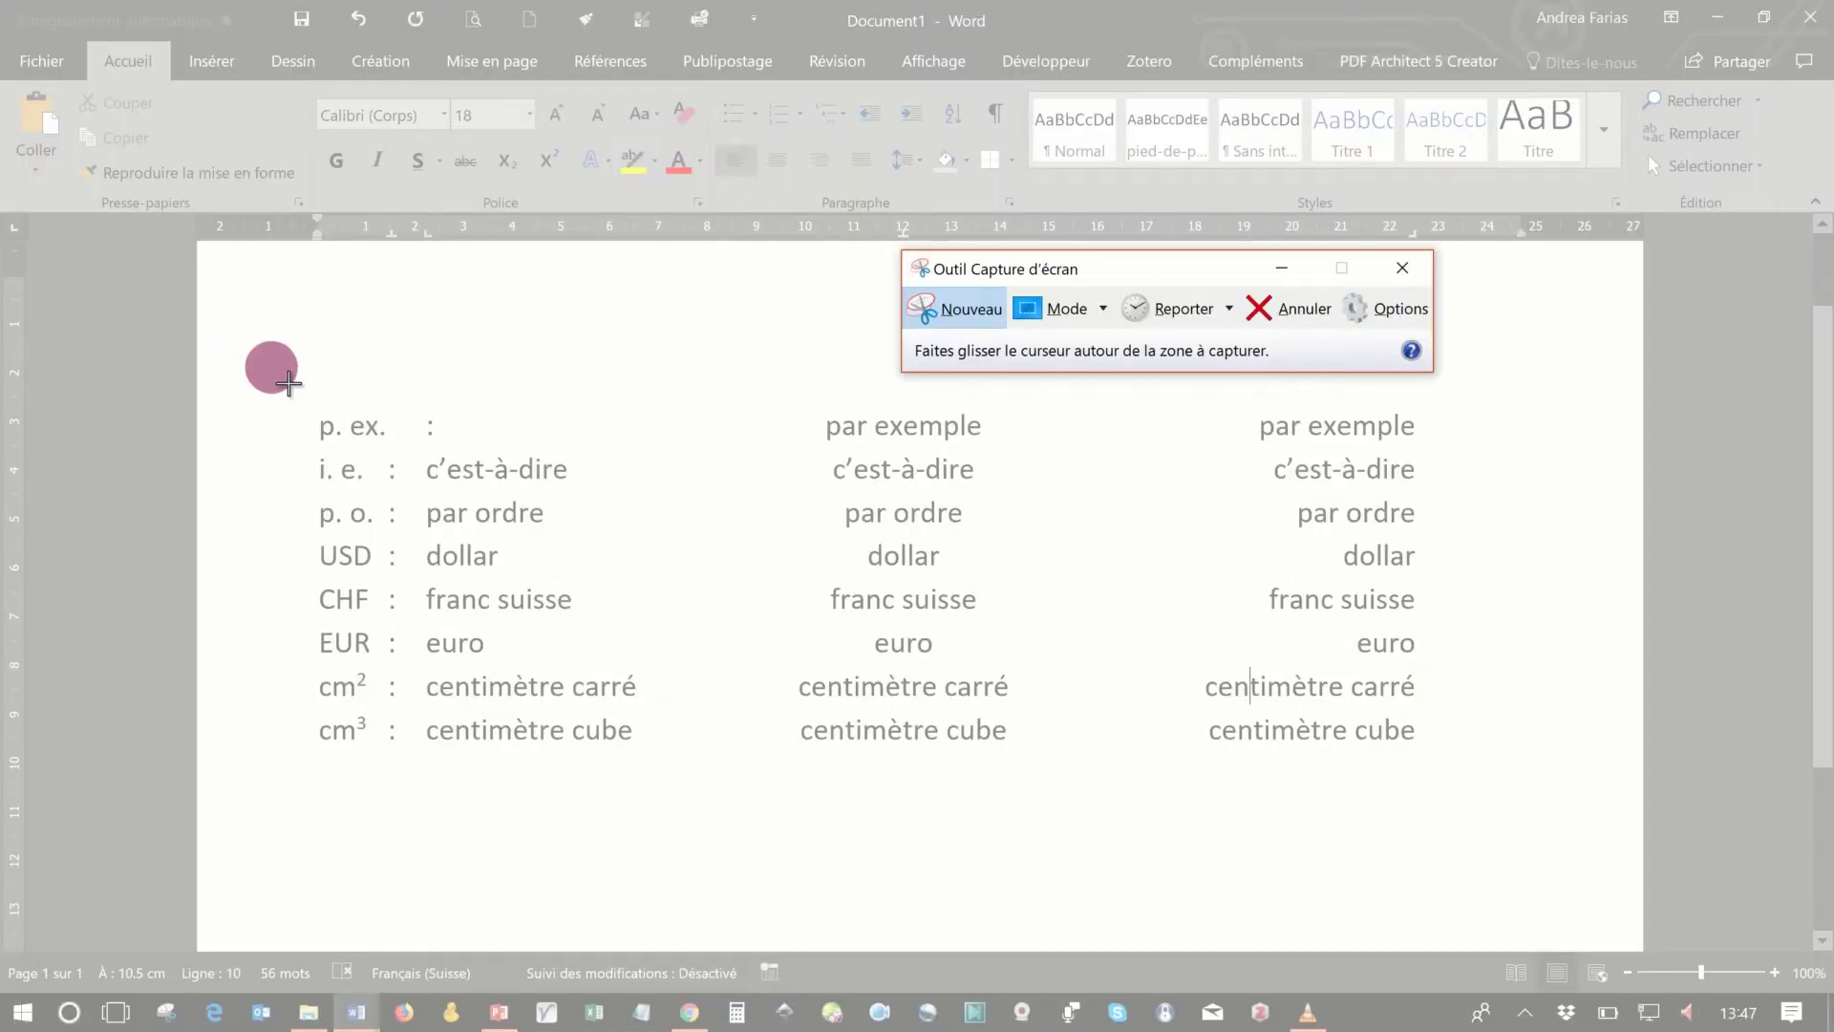
pyautogui.moveTo(271, 368); pyautogui.dragTo(1504, 824)
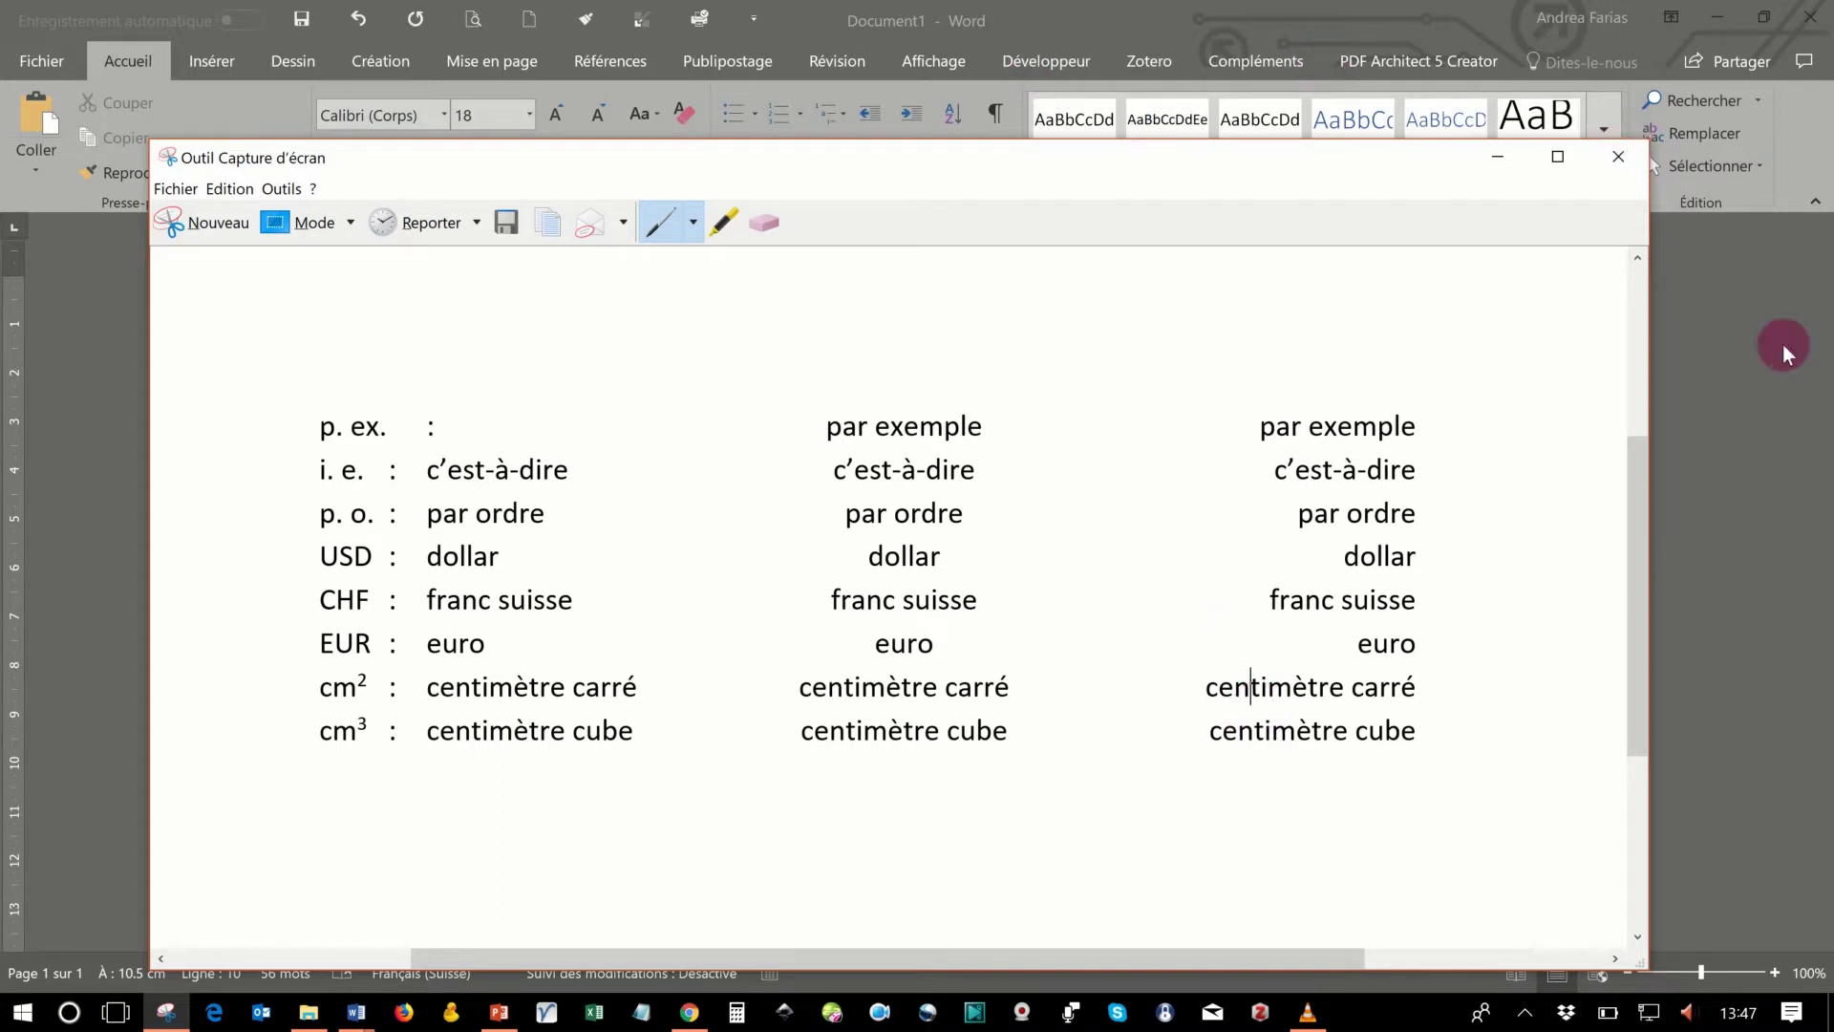
pyautogui.click(1497, 159)
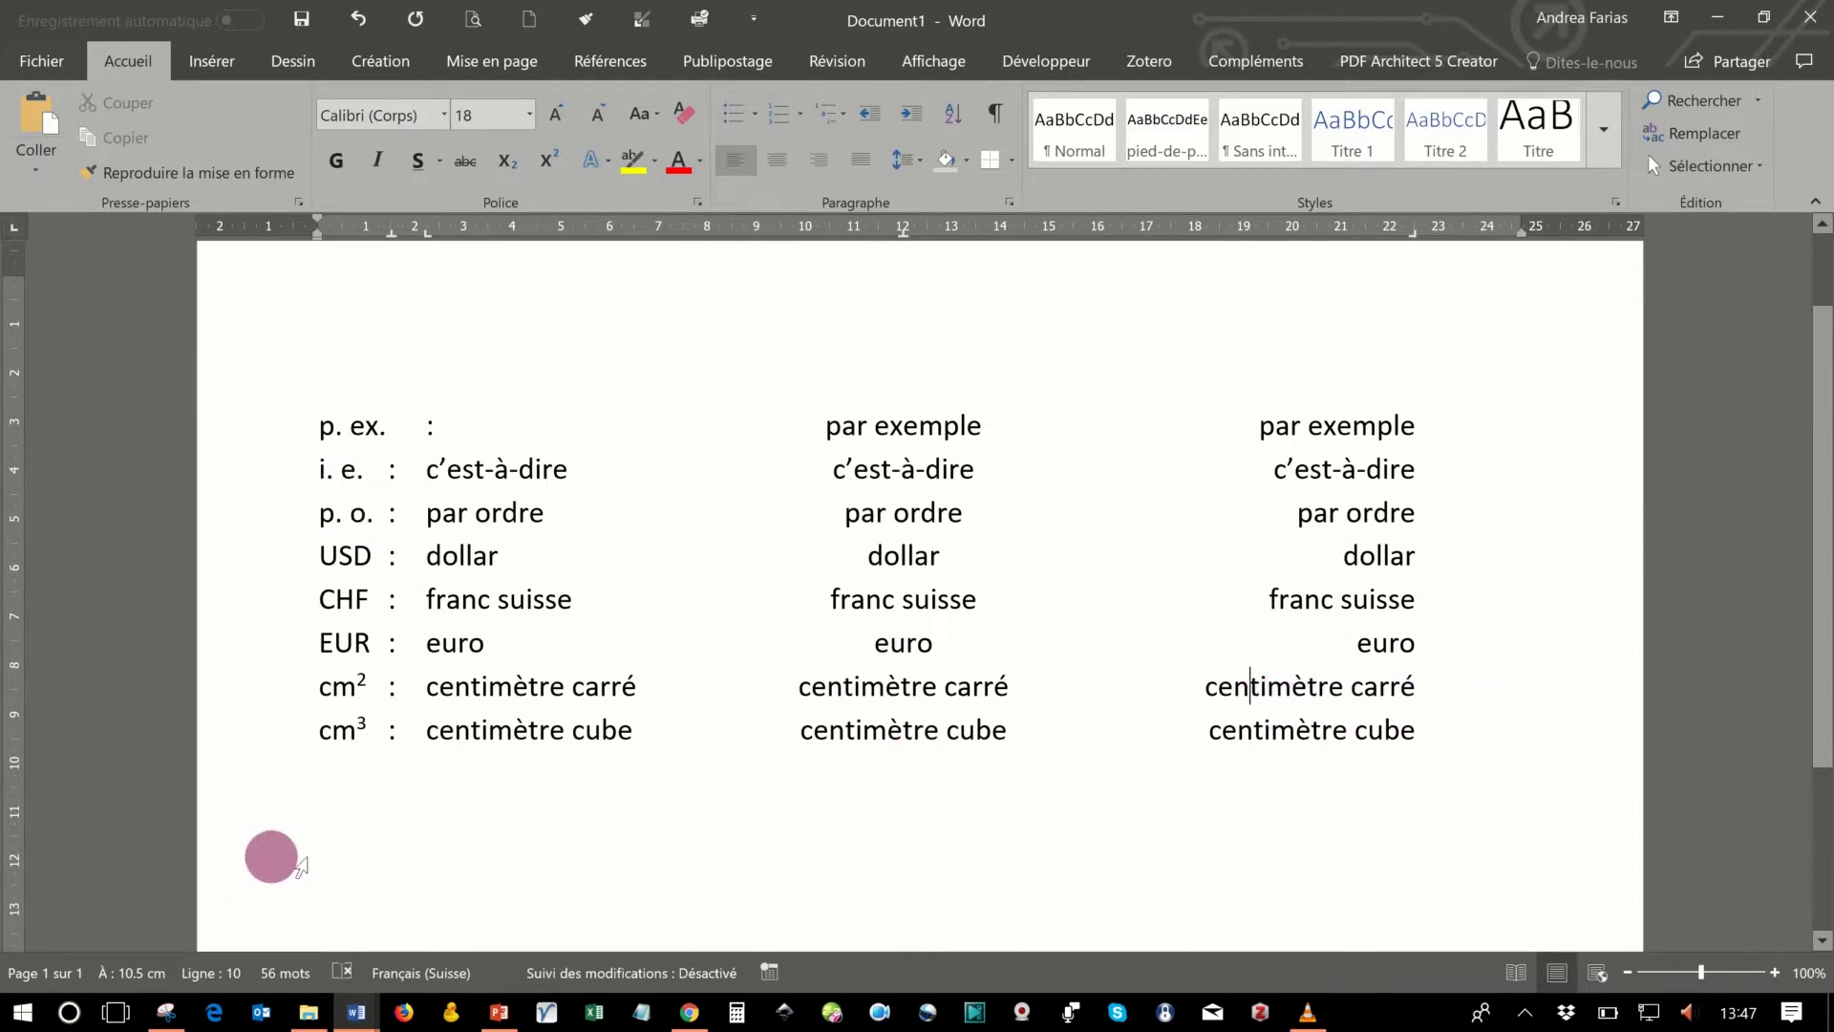
# Place the text cursor on an empty line below the list and recapture the abbreviation list with Outil Capture d'écran
pyautogui.doubleClick(332, 865)
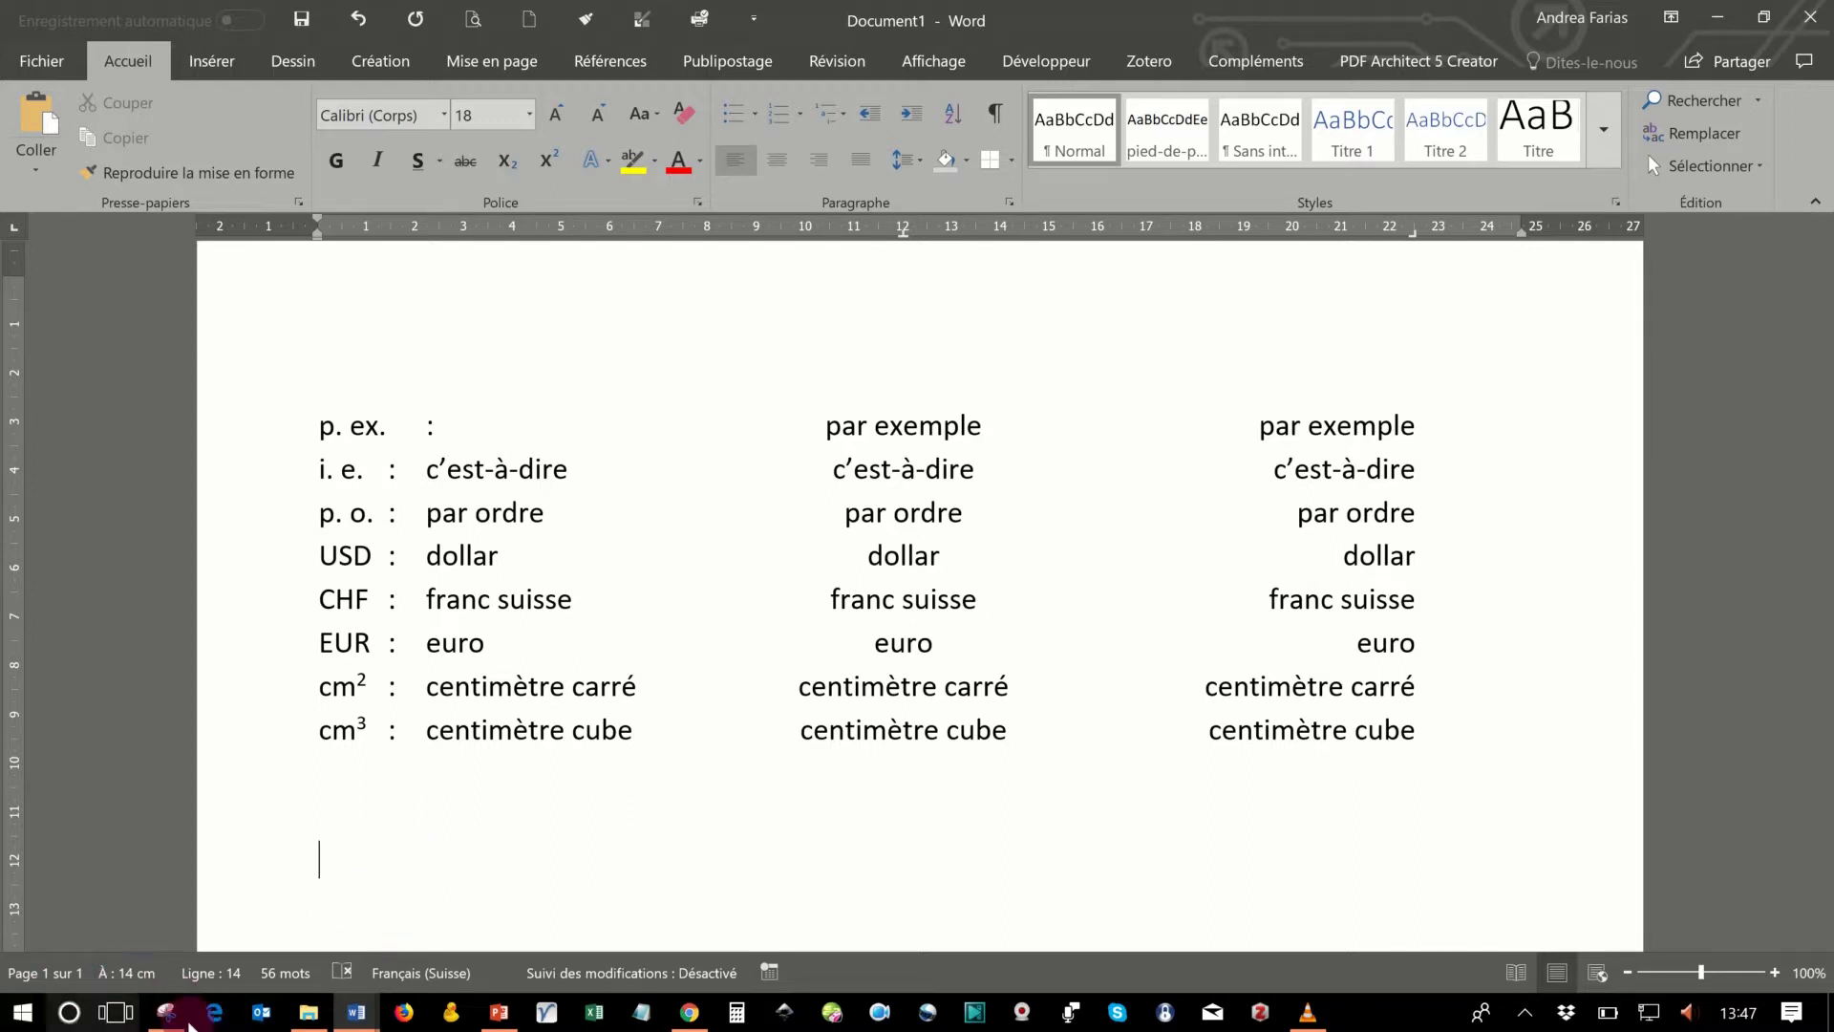
pyautogui.click(167, 1015)
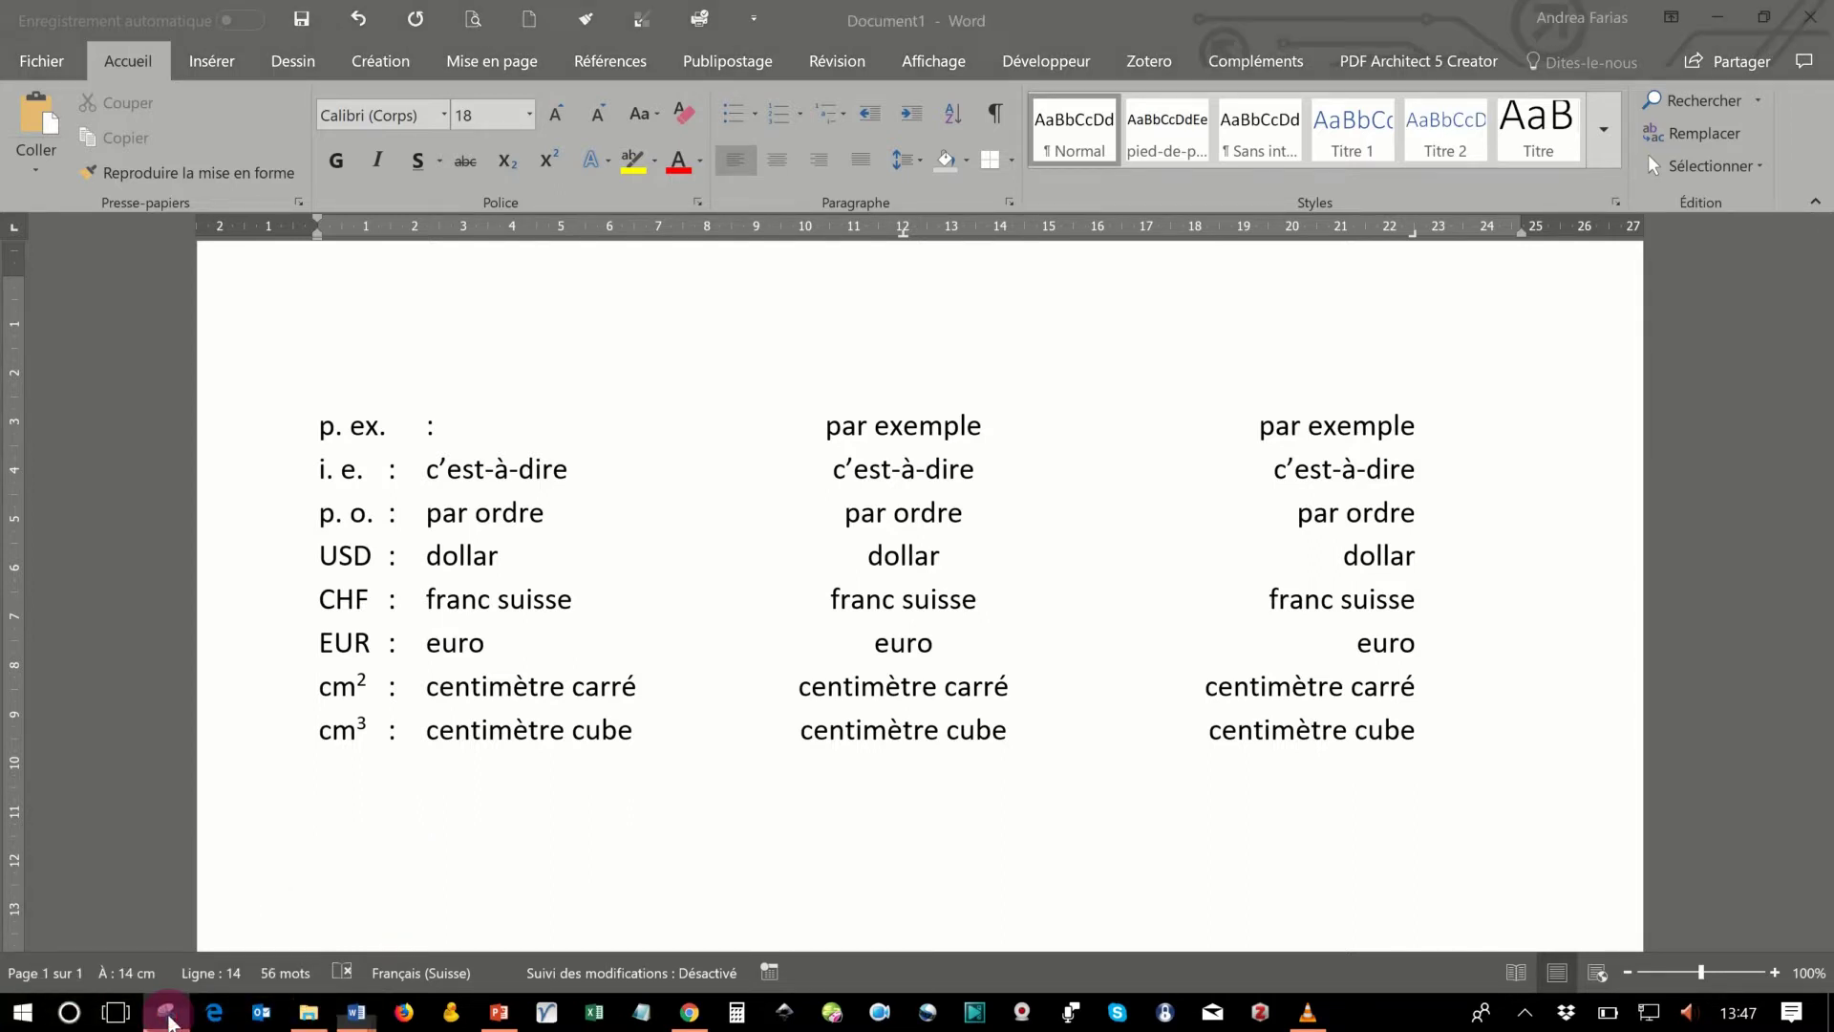
pyautogui.click(202, 222)
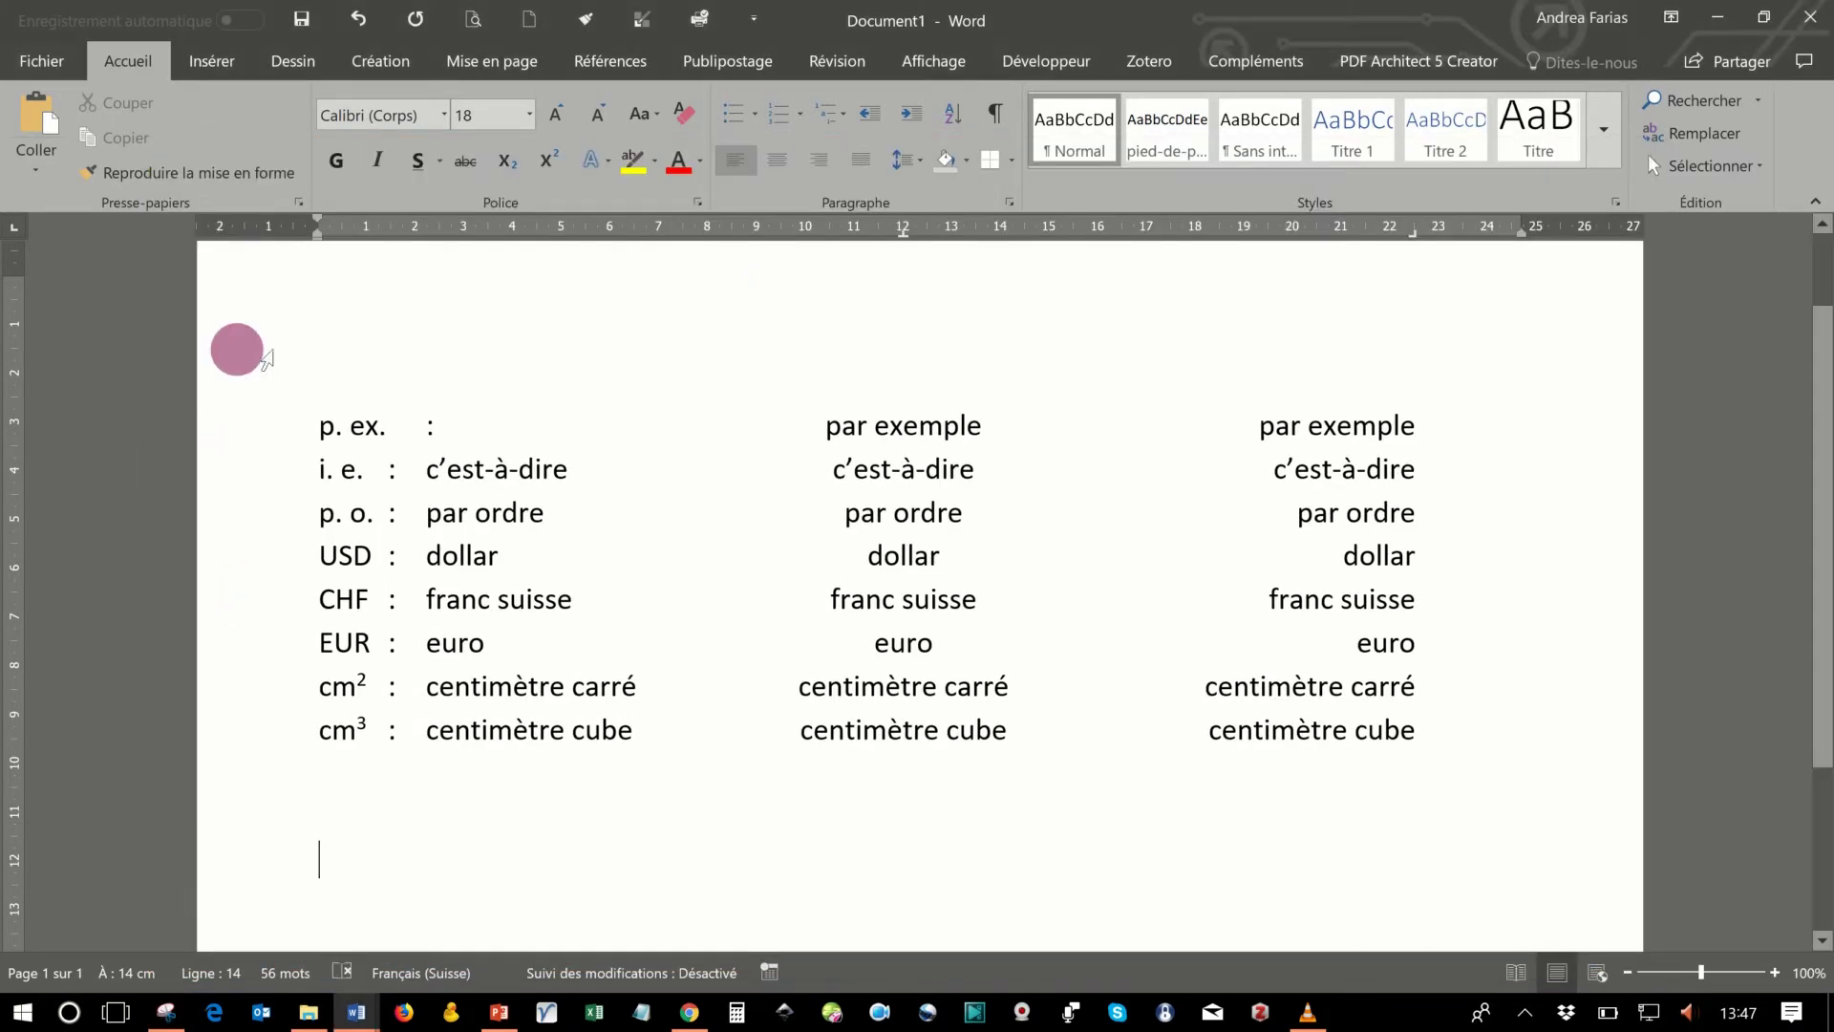
pyautogui.moveTo(295, 395); pyautogui.dragTo(1487, 799)
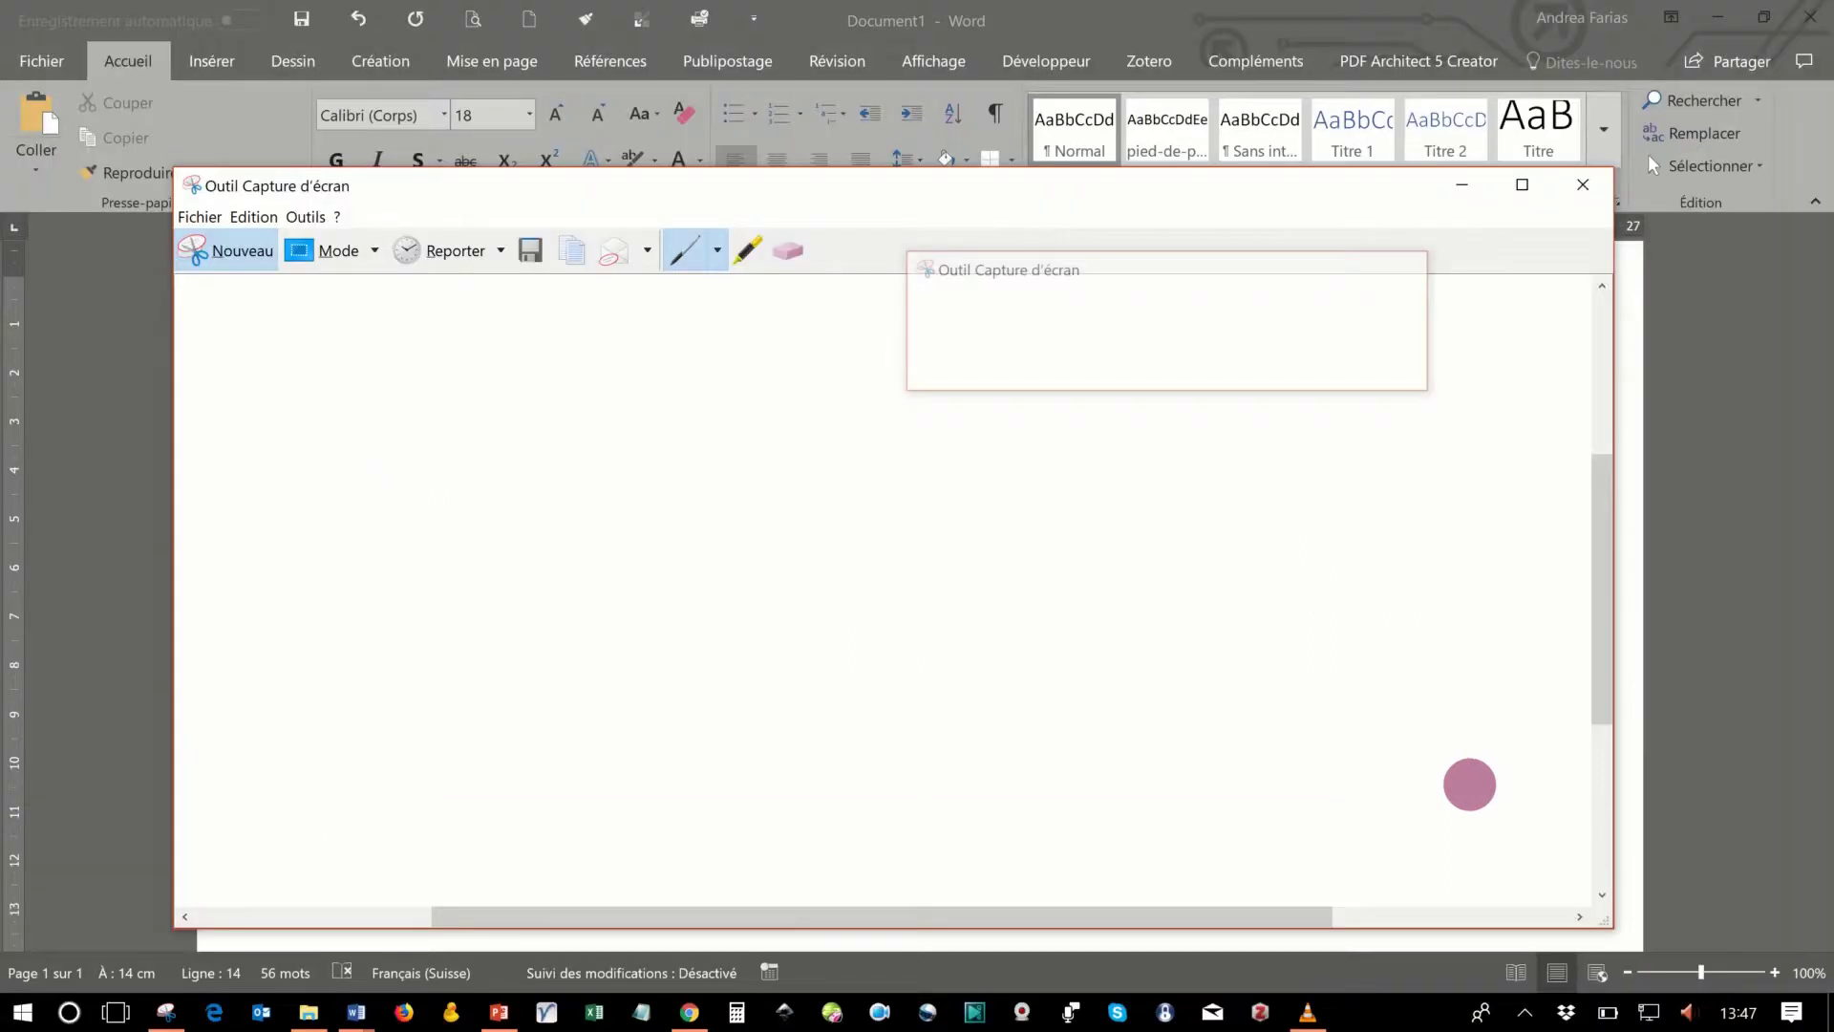